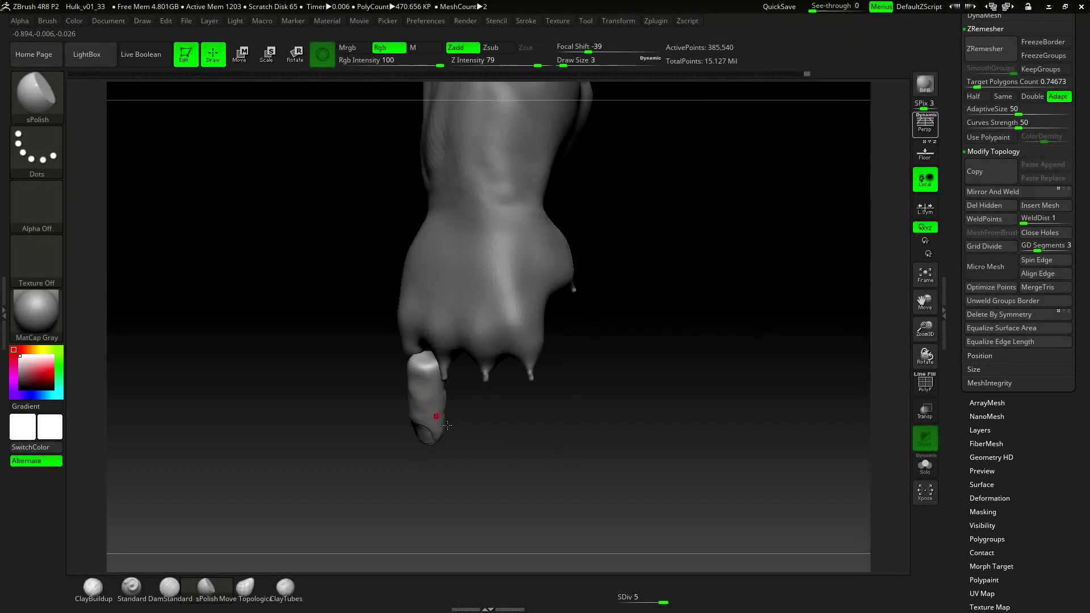
Step: Show the polyframe, duplicate the finger subtool, give it its own polygroup and move the copy beside the original
left_click_drag(545, 461, 575, 457)
left_click_drag(517, 424, 503, 432)
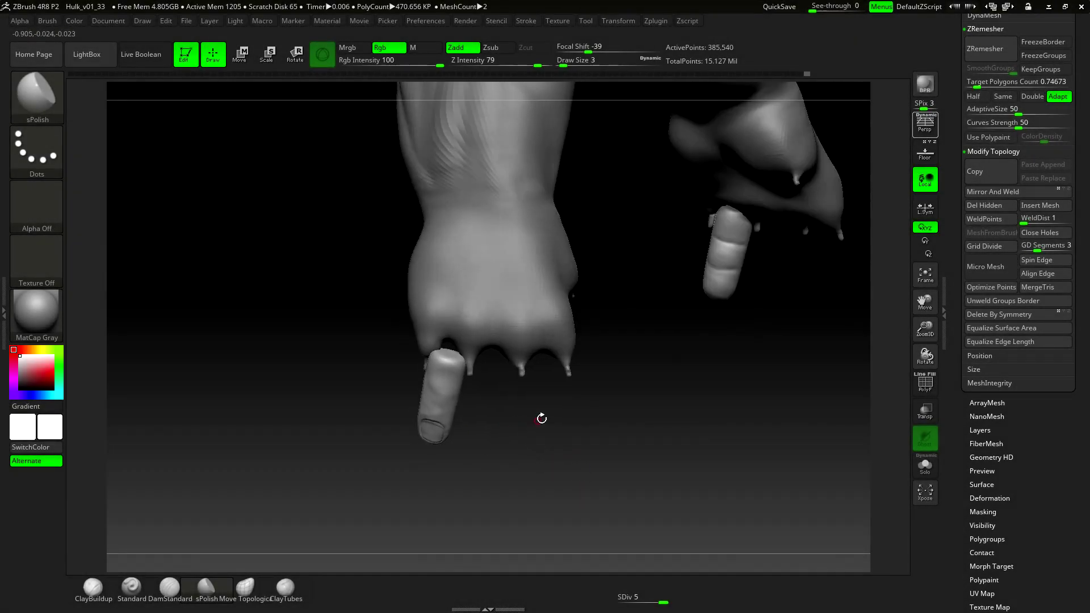
left_click_drag(1083, 94, 1085, 243)
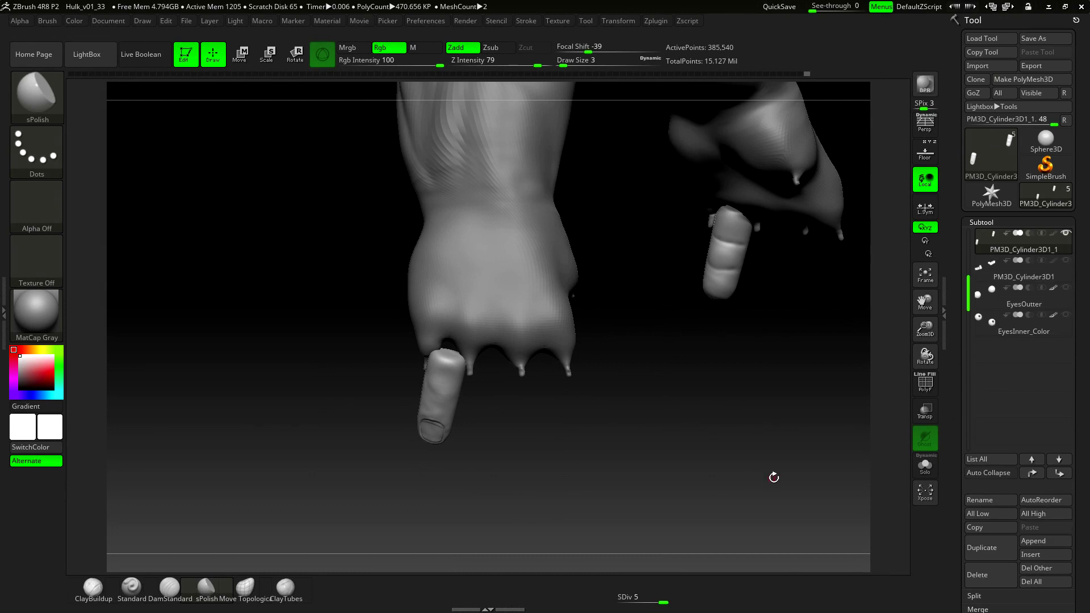
key("shift+f")
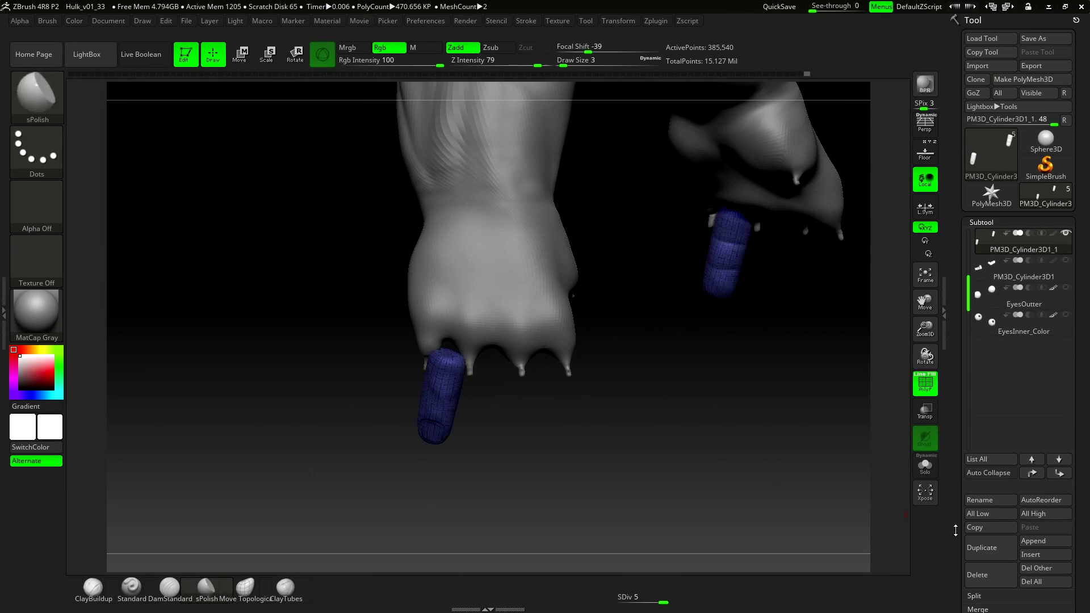
left_click(980, 551)
key("ctrl")
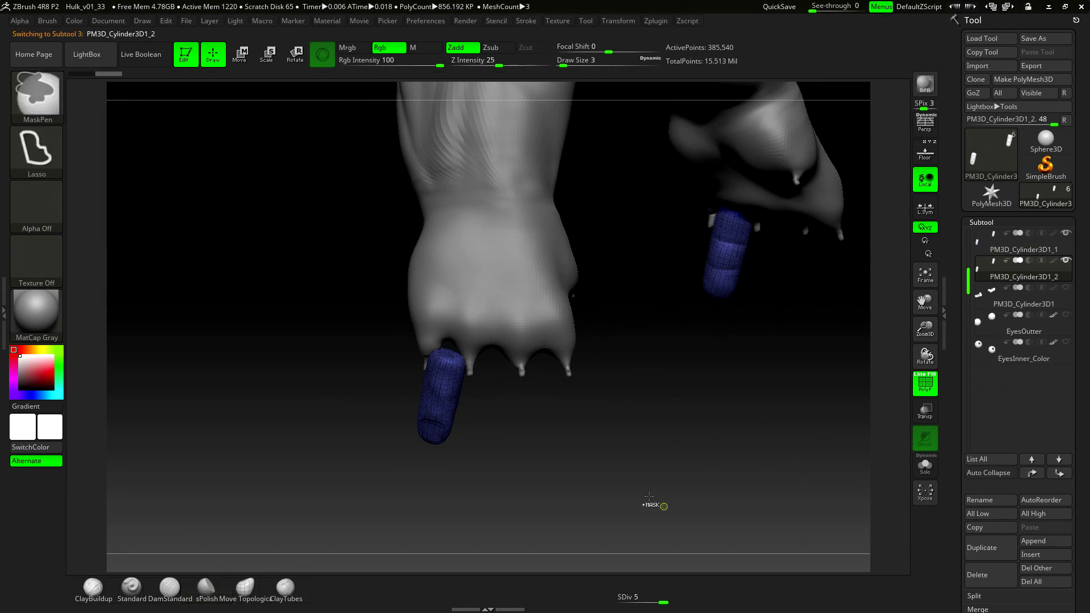
key("ctrl+w")
left_click_drag(754, 487, 699, 420)
key("w")
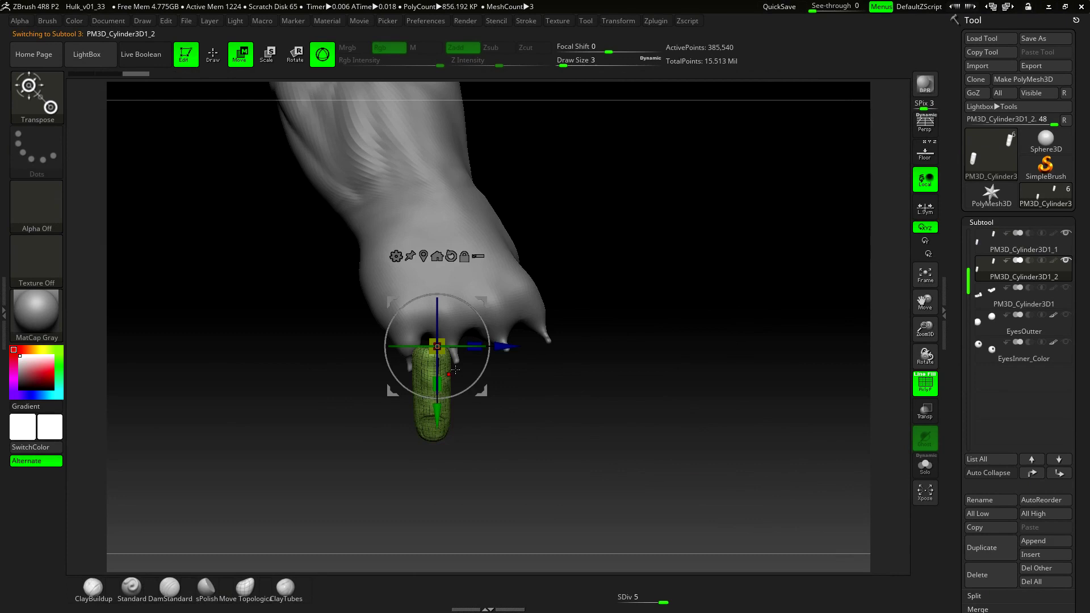
left_click_drag(499, 342, 545, 348, "ctrl")
Step: Duplicate the finger twice more, placing the copies side by side as the third and fourth fingers with a new polygroup
left_click(990, 556)
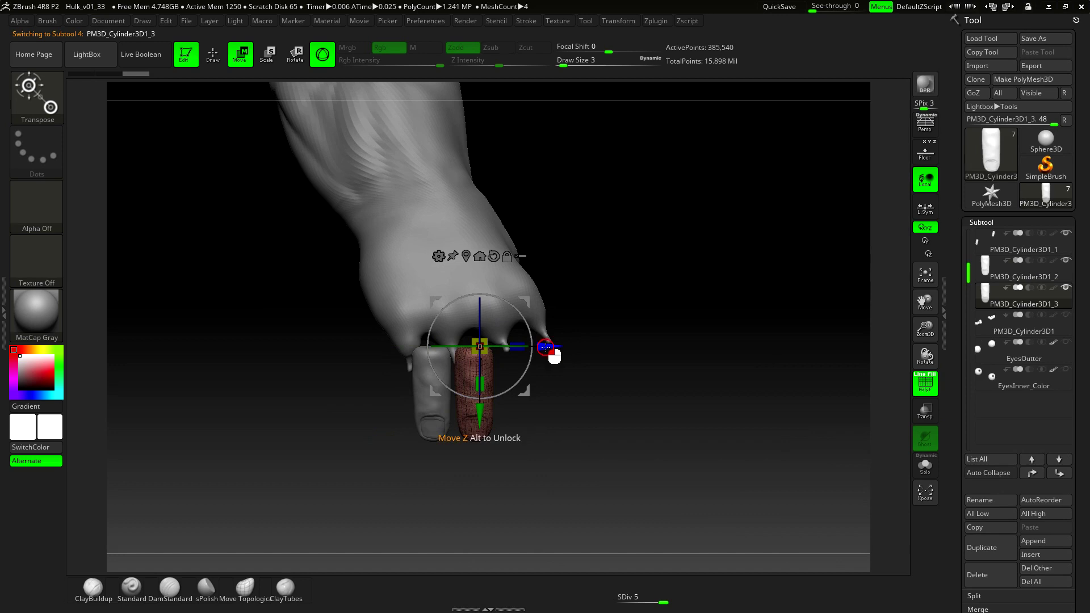
left_click_drag(545, 347, 593, 348)
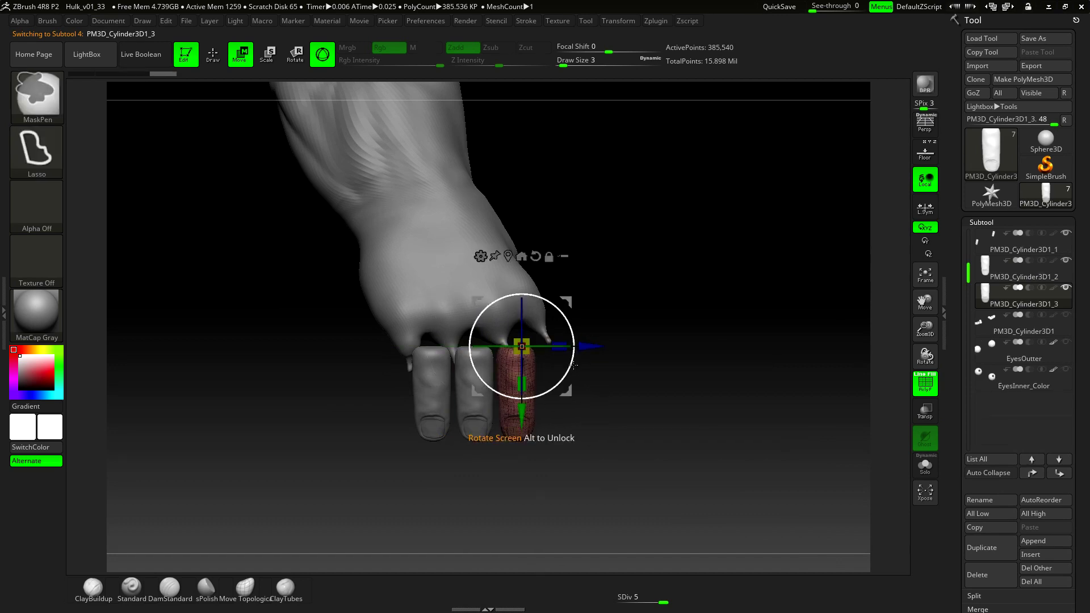
key("ctrl+w")
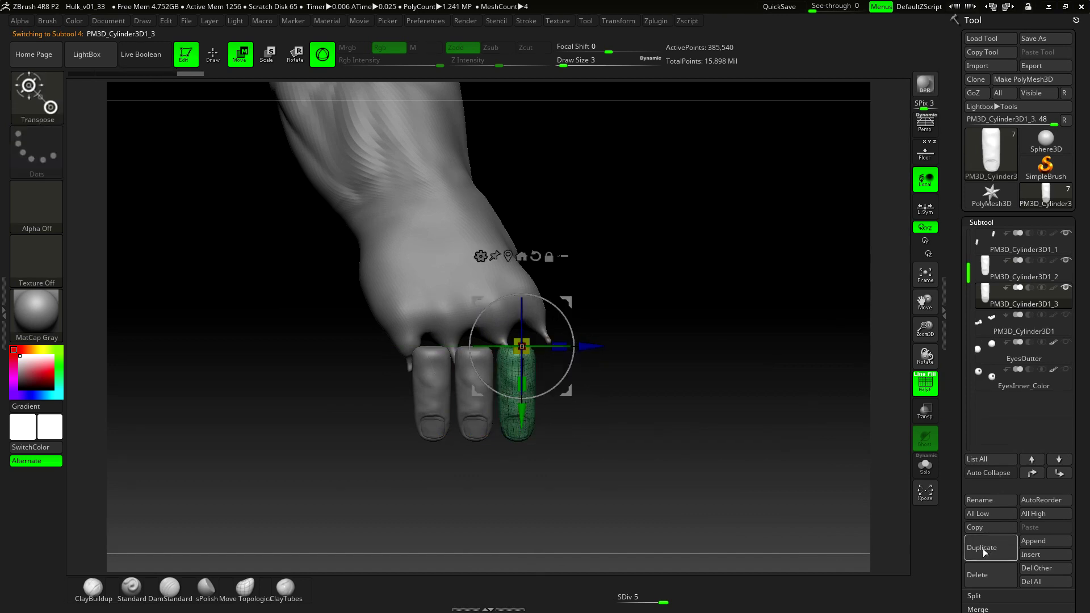
left_click(984, 549)
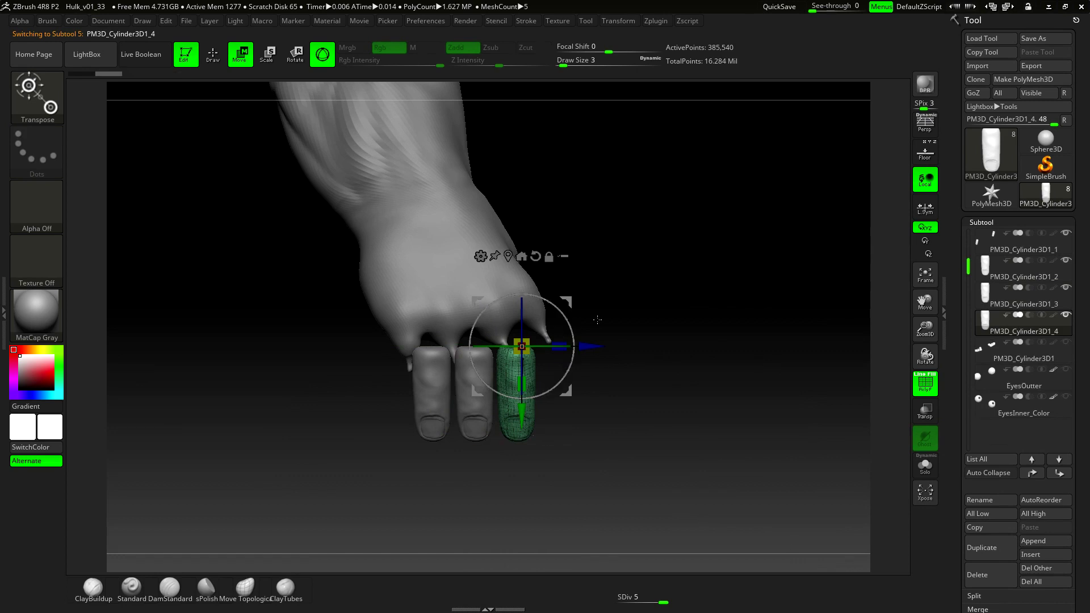
left_click_drag(573, 346, 630, 385)
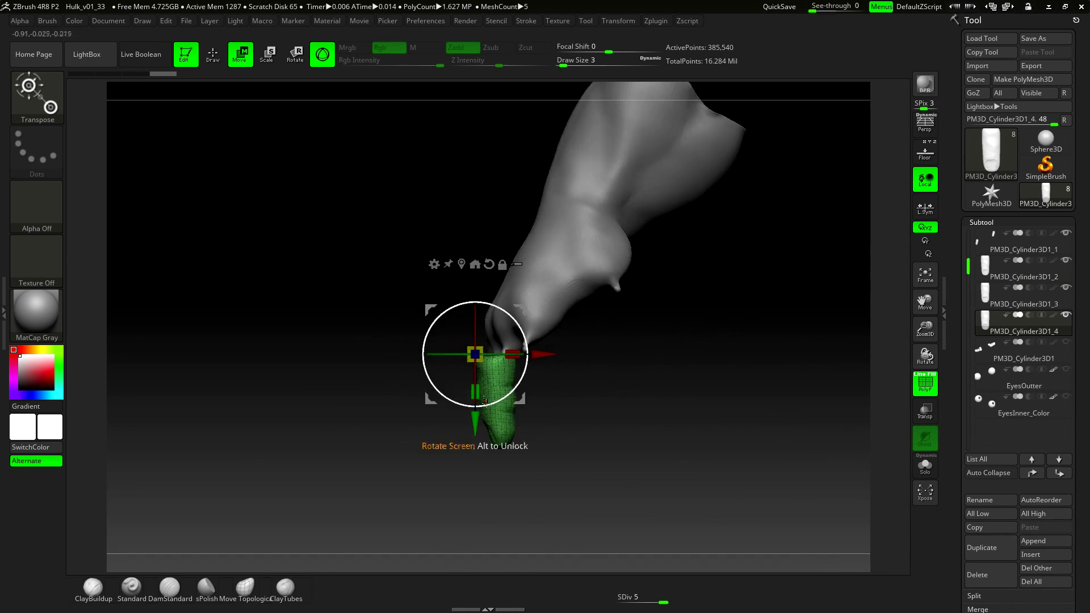
Step: Duplicate the last finger, then move and rotate the copy into the thumb position on the side of the hand
left_click(980, 557)
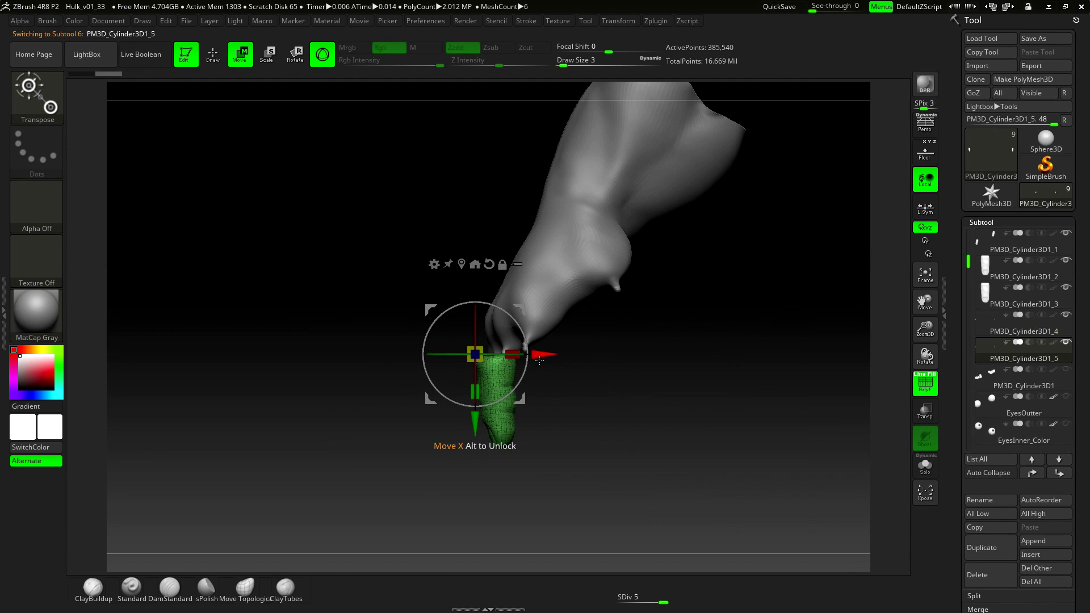
left_click_drag(539, 360, 659, 358)
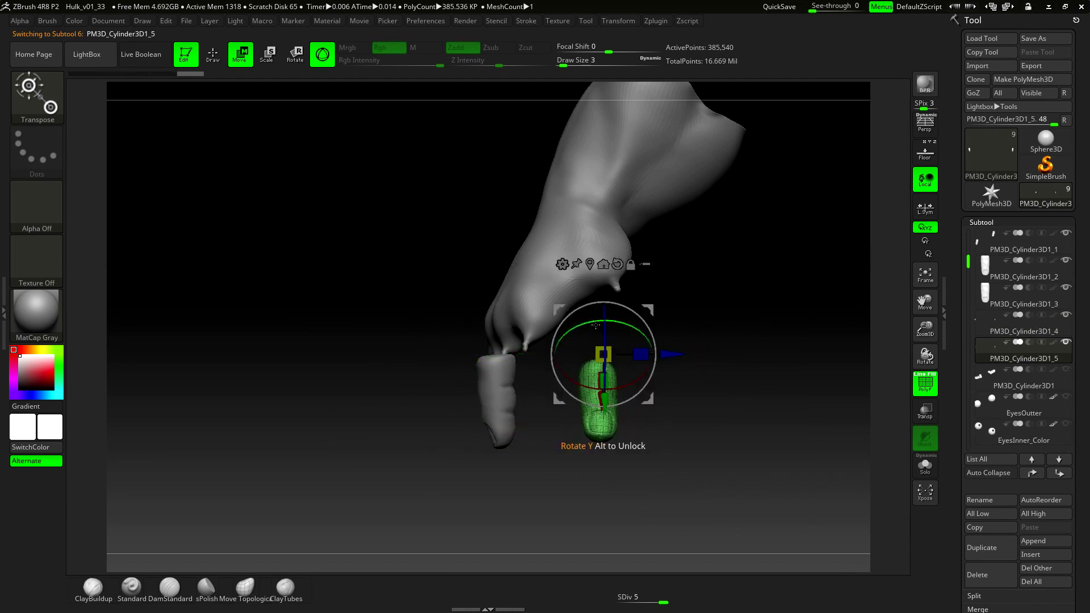
left_click_drag(638, 330, 599, 321)
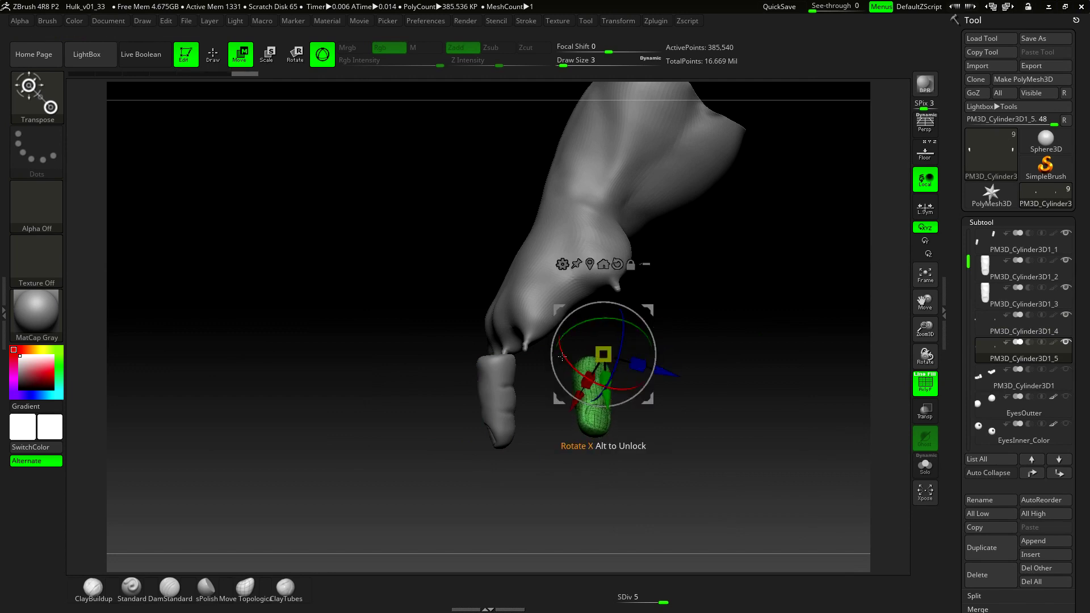
left_click_drag(715, 341, 624, 363)
left_click_drag(649, 401, 596, 343)
left_click_drag(505, 347, 572, 437)
left_click_drag(468, 495, 649, 387)
Step: Make the first finger subtool active and save the project as Hulk_v01_34
left_click_drag(971, 282, 955, 237)
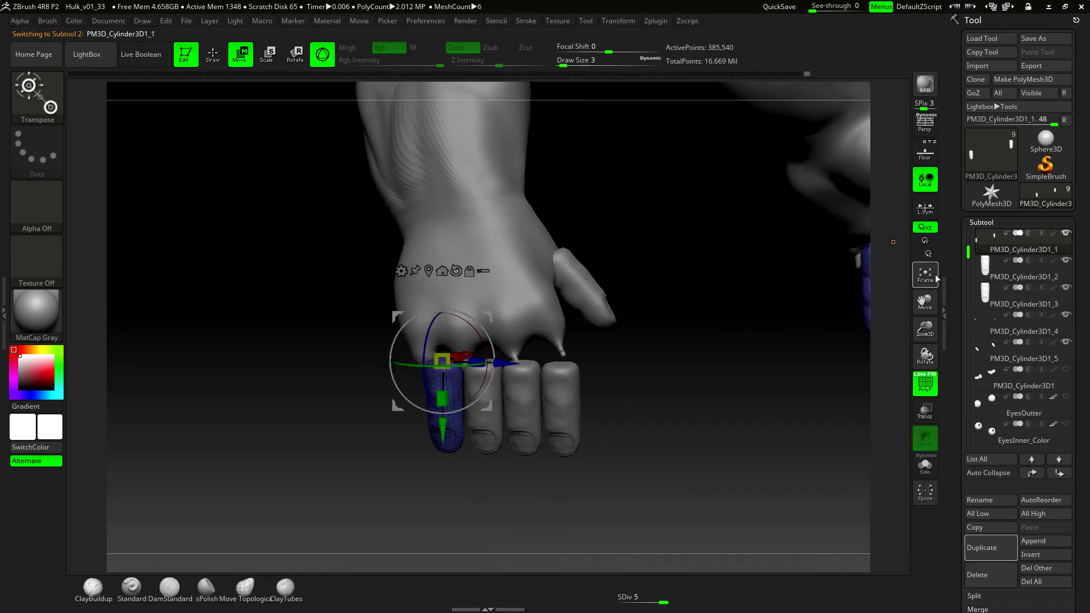
key("ctrl+s")
left_click(152, 245)
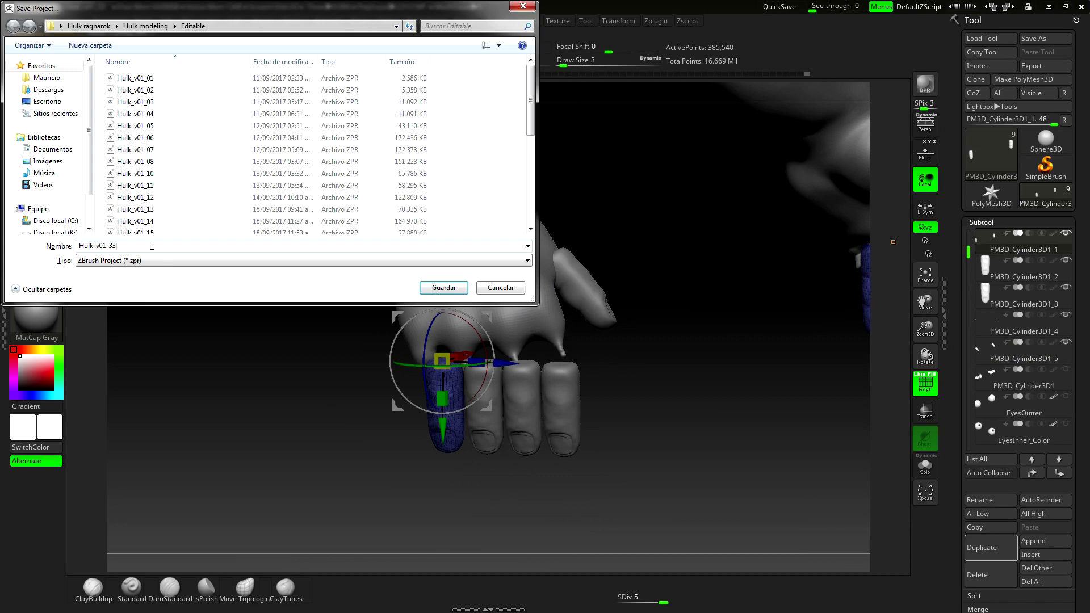
key("BackSpace")
type("4")
key("Return")
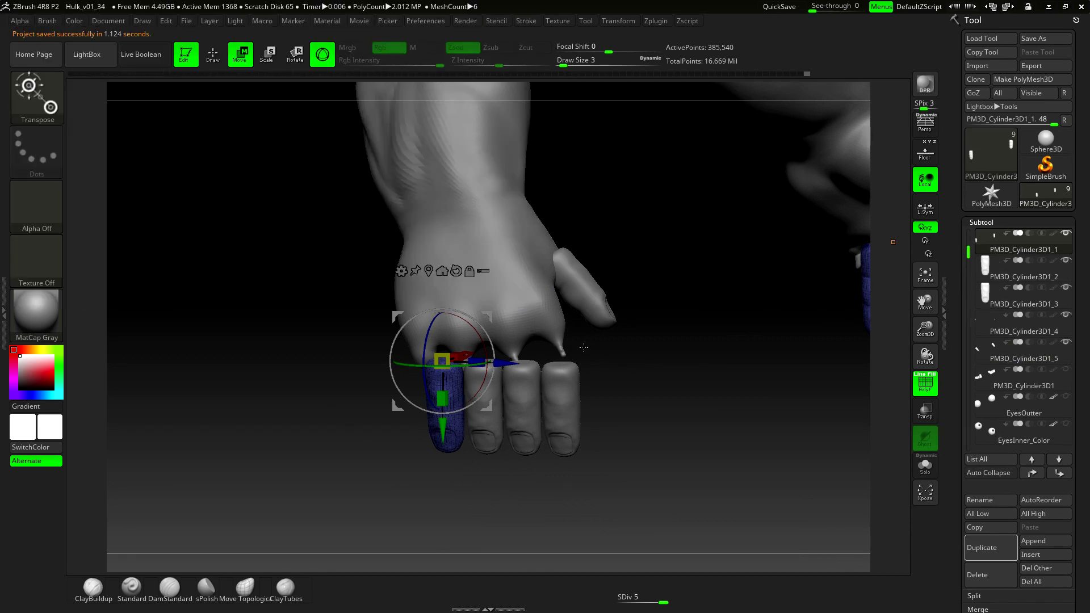
Step: Merge the finger and thumb subtools down into one subtool, accepting the non-undoable warning until the next restart
scroll(987, 481, "down", 5)
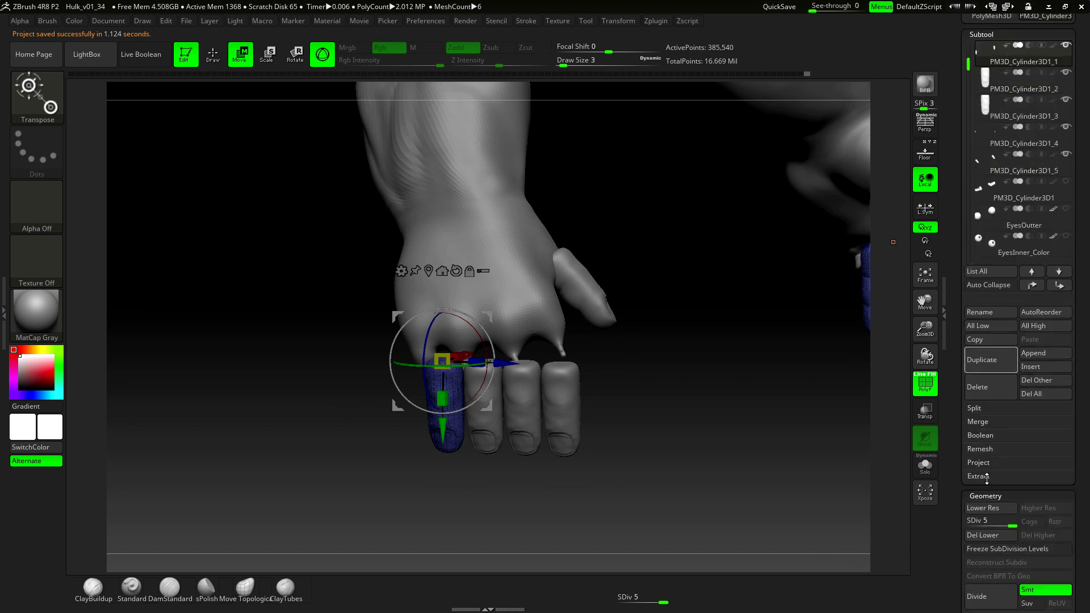
left_click(977, 423)
left_click(991, 434)
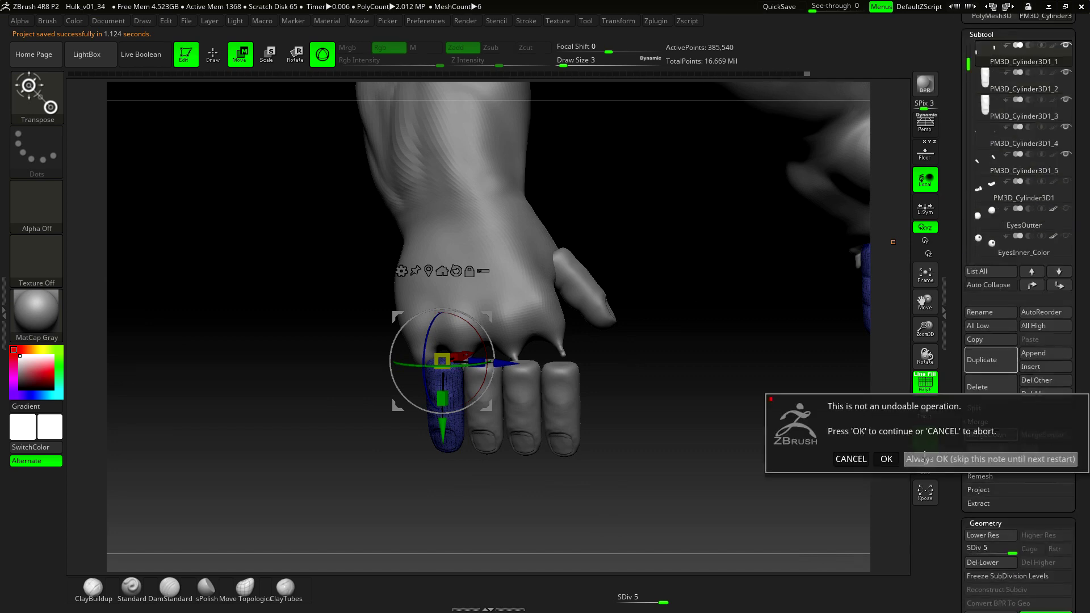
left_click(965, 457)
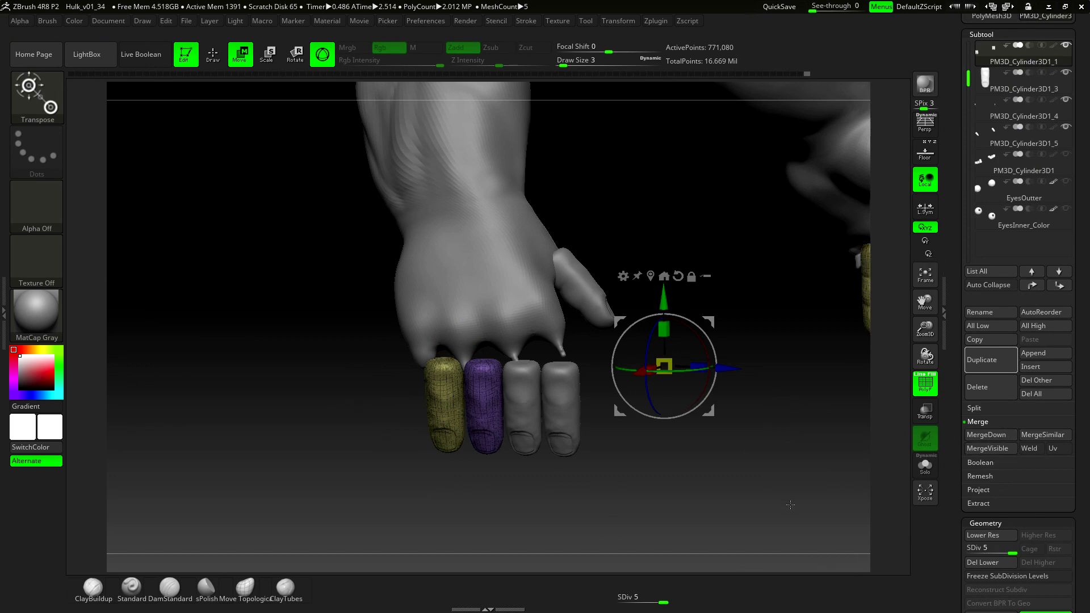
left_click(979, 435)
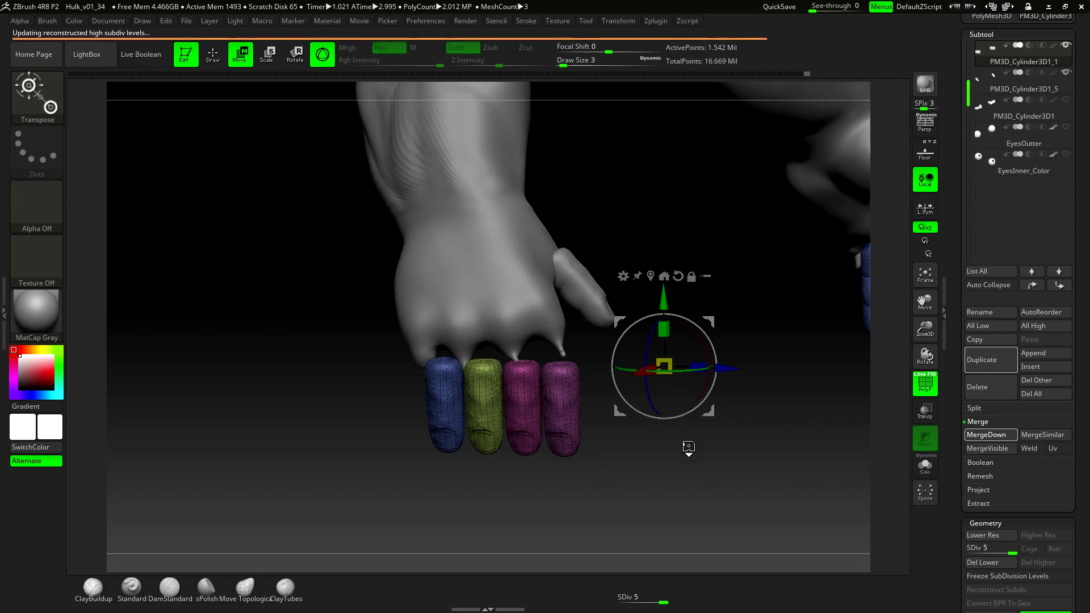
Step: Isolate the four fingers by selecting the thumb with a rectangle and inverting the visibility
left_click_drag(676, 456, 685, 511)
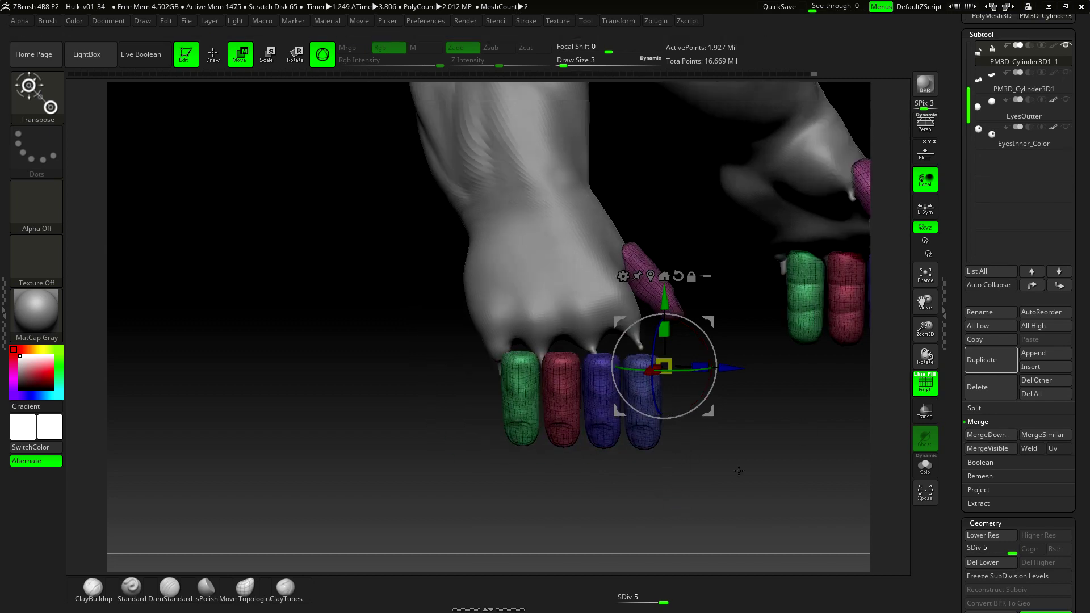
mouse_move(766, 452)
left_mouse_down()
mouse_move(819, 462)
mouse_move(636, 502)
left_mouse_up()
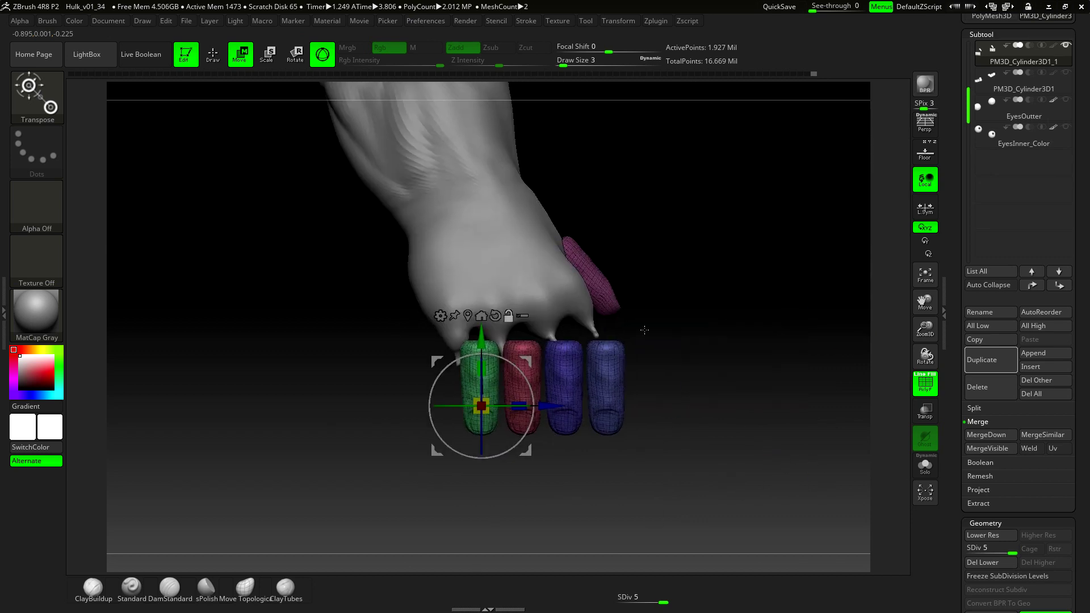
key("q")
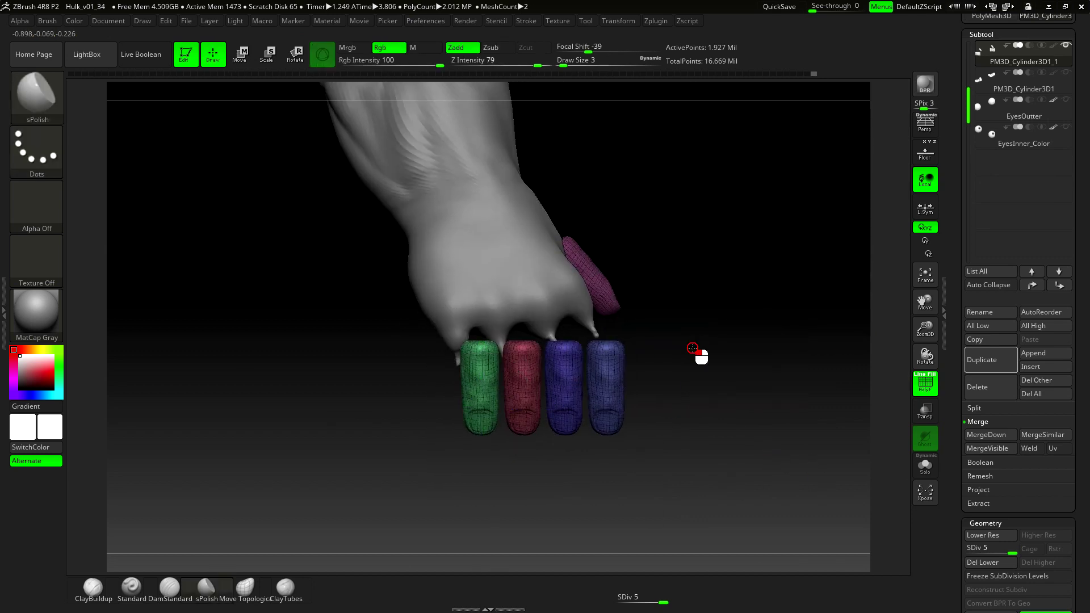
left_click_drag(692, 348, 485, 414)
left_click_drag(591, 328, 715, 246)
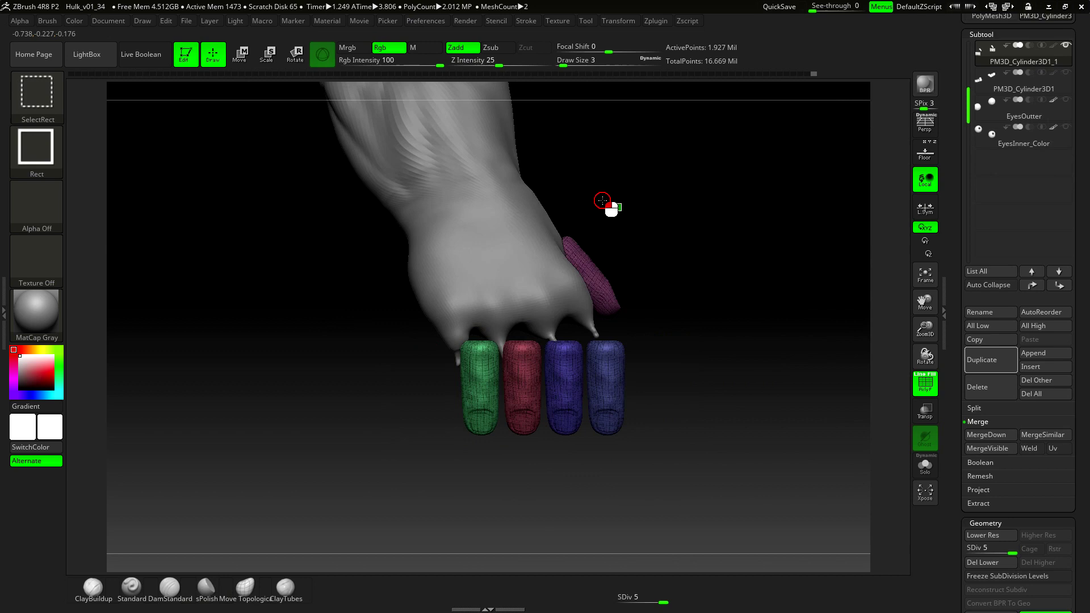
mouse_move(622, 211)
left_mouse_down("ctrl+shift")
mouse_move(530, 324)
mouse_move(499, 338)
left_mouse_up("ctrl+shift")
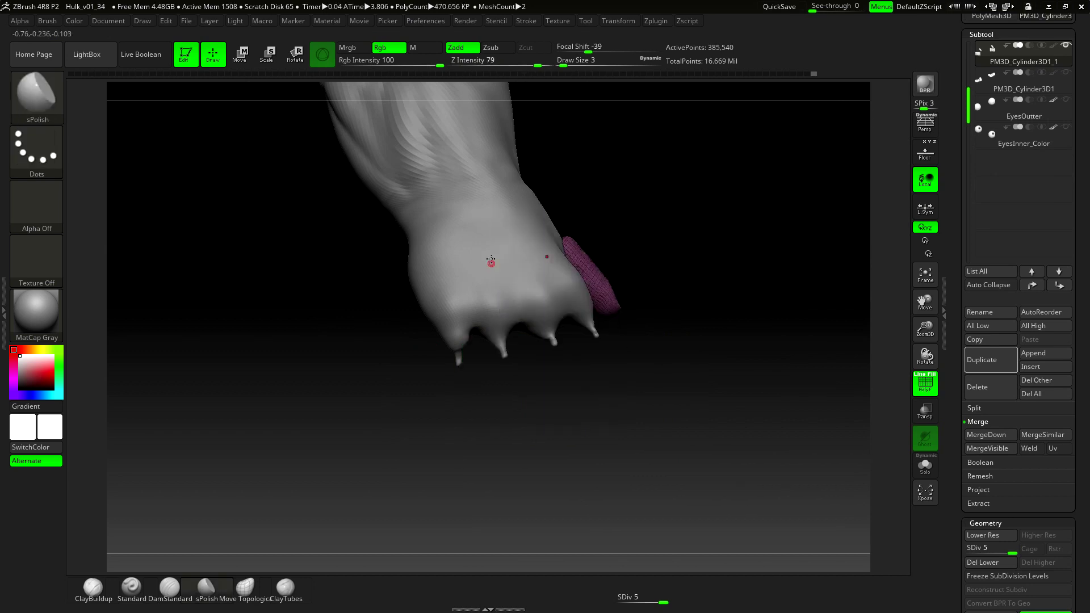
left_click_drag(306, 238, 249, 256, "ctrl+shift")
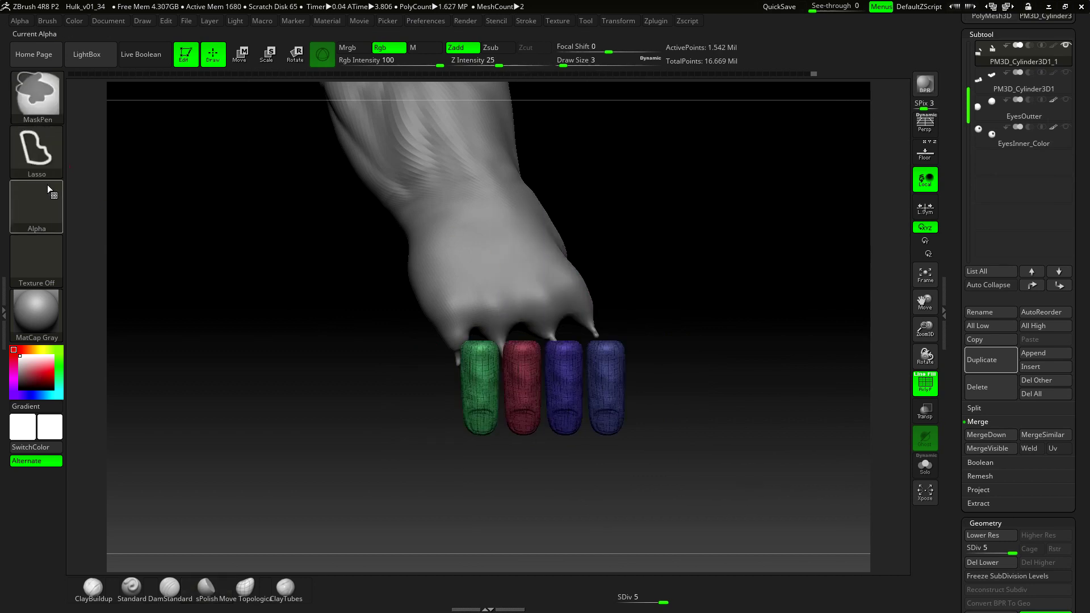
left_click(37, 153, "ctrl+shift")
left_click(270, 161, "ctrl+shift")
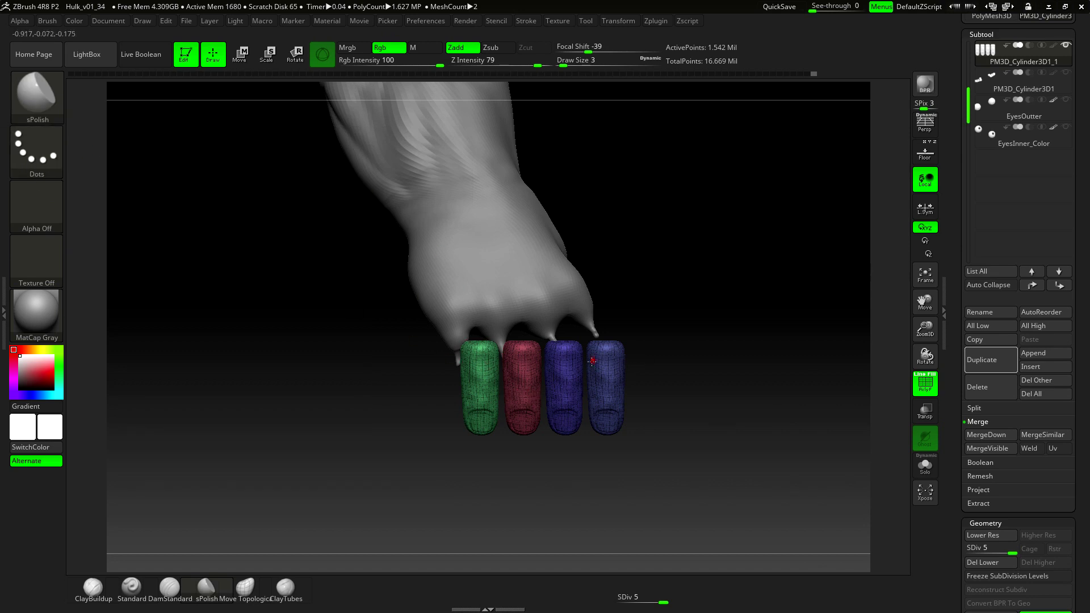
Step: Rotate the four fingers together with a transpose line to follow the slant of the knuckles, lowering the subtool to subdivision level 1
key("r")
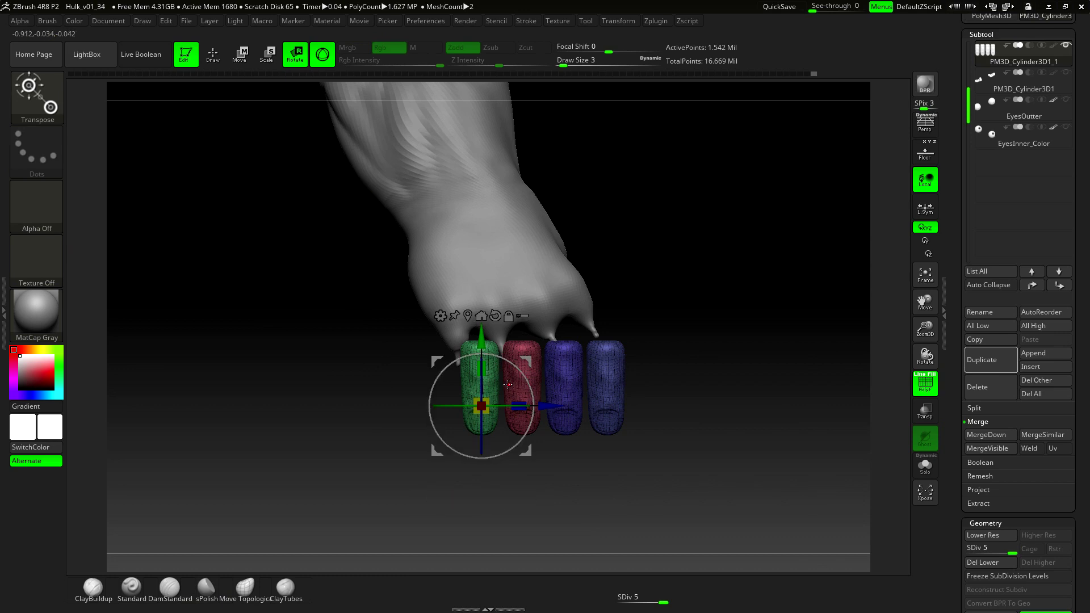
key("y")
mouse_move(471, 380)
left_mouse_down()
mouse_move(662, 373)
mouse_move(655, 341)
left_mouse_up()
key("shift+d")
key("shift+d")
key("shift+d")
key("shift+d")
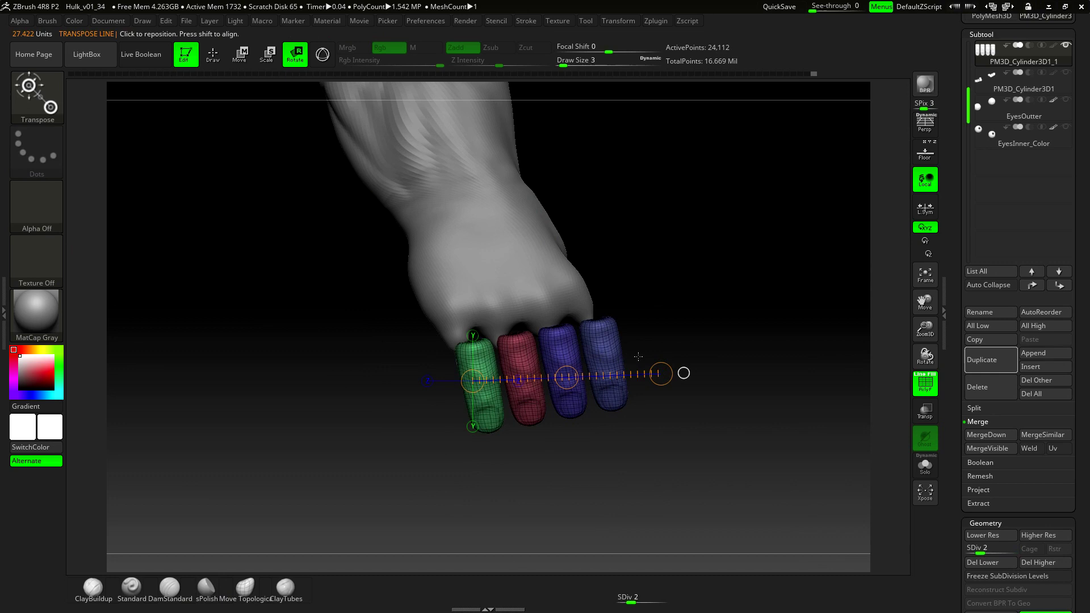
left_click_drag(660, 371, 654, 344)
Step: Adjust the four fingers' rotation with transpose lines from the side, front and underside to align them with the hand
mouse_move(647, 431)
left_mouse_down("shift")
mouse_move(580, 440)
mouse_move(606, 438)
mouse_move(581, 376)
left_mouse_up("shift")
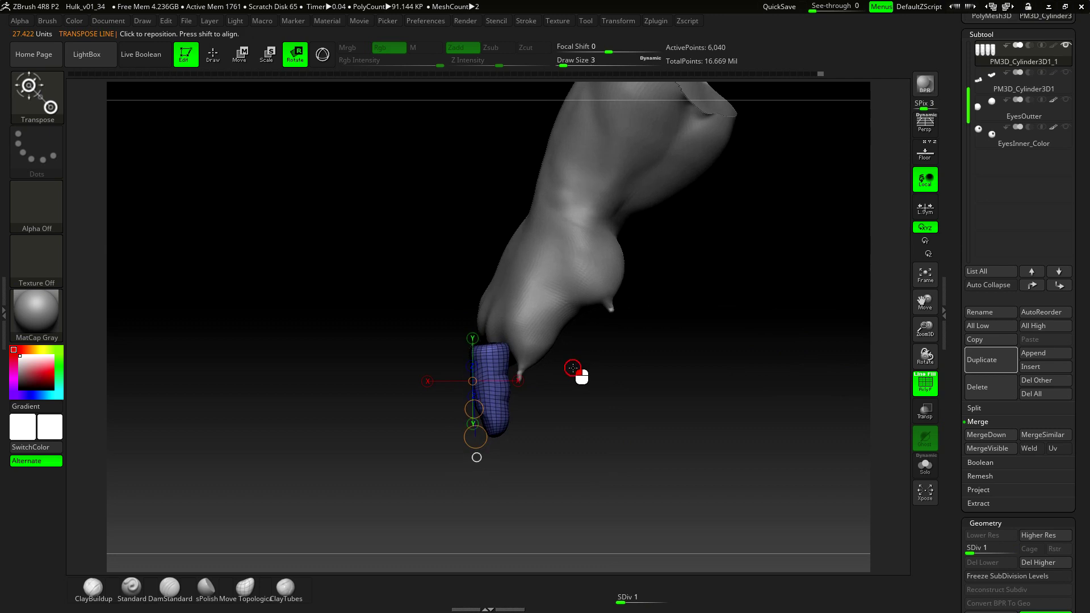
left_click_drag(495, 355, 572, 470)
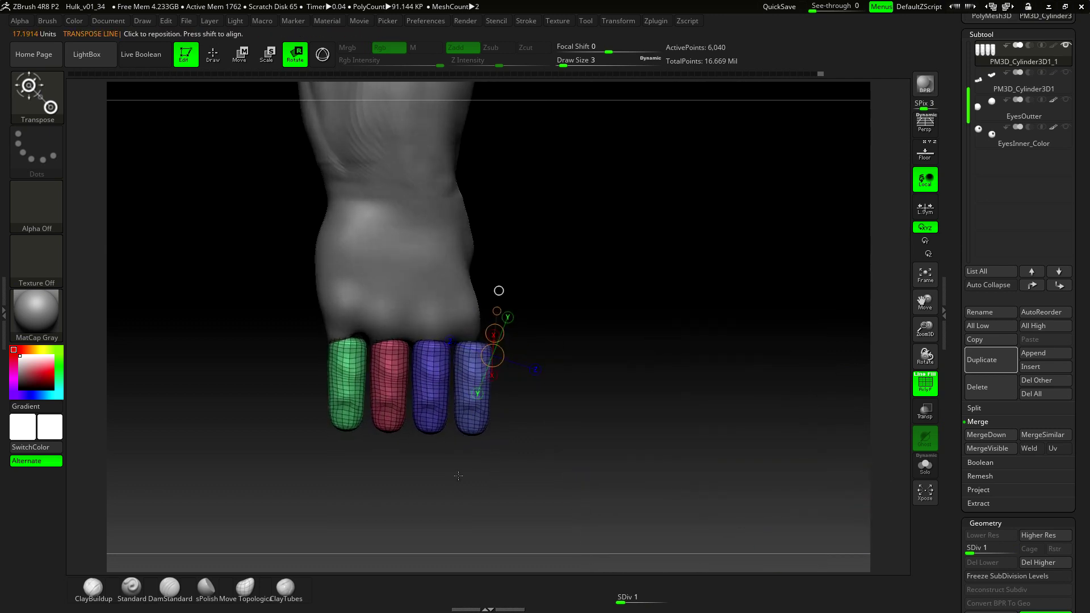
mouse_move(393, 426)
left_mouse_down()
mouse_move(587, 414)
mouse_move(635, 366)
mouse_move(606, 389)
mouse_move(619, 384)
mouse_move(603, 425)
mouse_move(555, 429)
left_mouse_up()
mouse_move(491, 365)
left_mouse_down()
mouse_move(392, 493)
mouse_move(454, 502)
left_mouse_up()
mouse_move(536, 473)
left_mouse_down()
mouse_move(611, 452)
mouse_move(630, 382)
mouse_move(640, 406)
mouse_move(618, 416)
mouse_move(615, 374)
mouse_move(602, 376)
left_mouse_up()
mouse_move(425, 367)
left_mouse_down()
mouse_move(559, 320)
mouse_move(568, 343)
left_mouse_up()
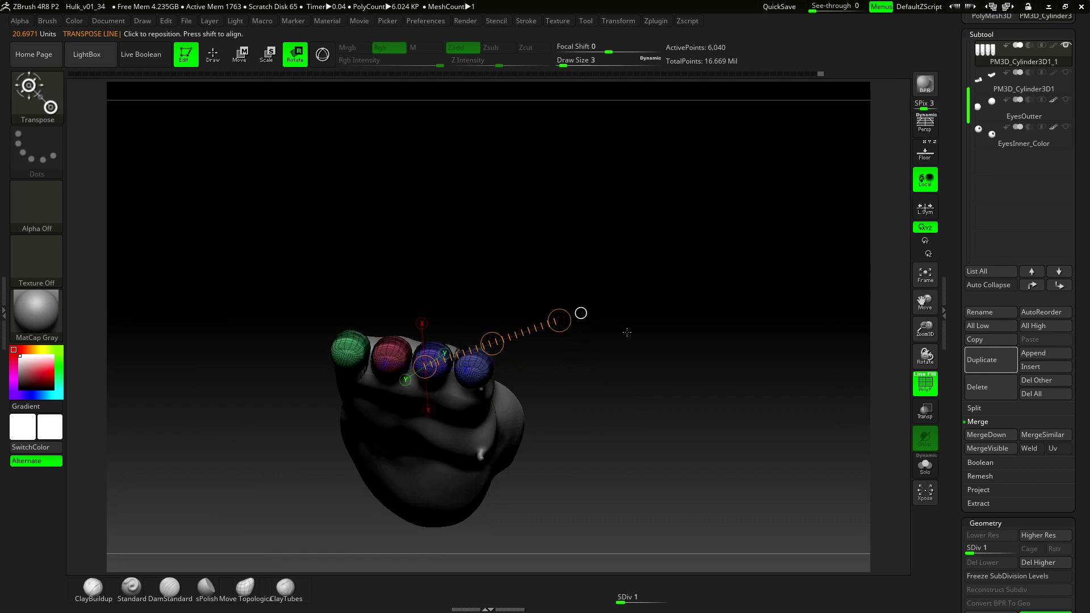
right_click_drag(627, 331, 362, 461)
left_click_drag(363, 461, 511, 397, "alt")
left_click_drag(569, 328, 464, 391)
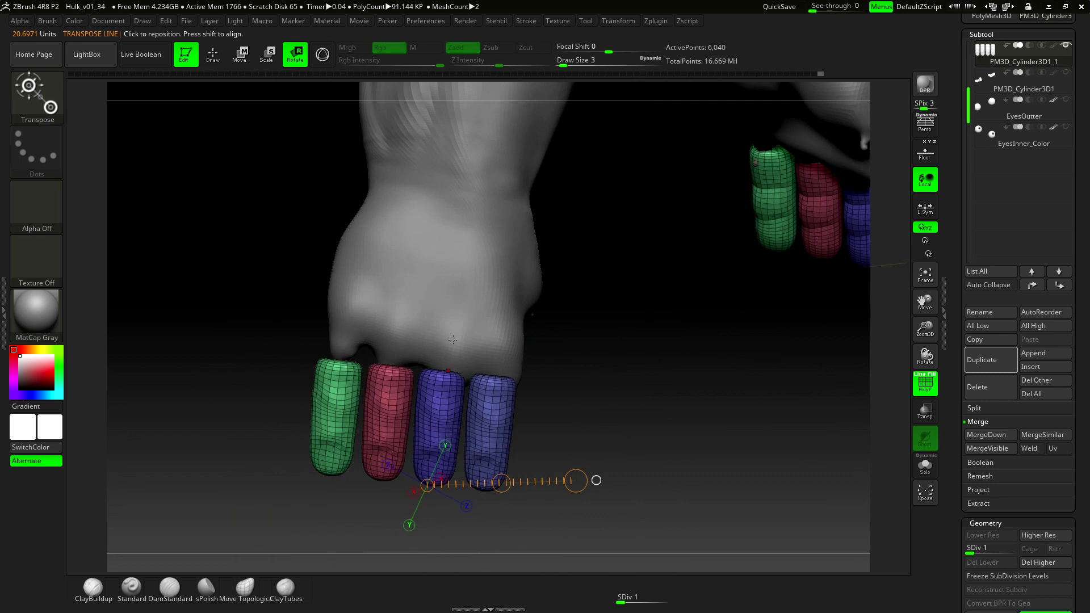
Step: Switch to the browser's open-palm reference photo and trace the arc running through the bases of the four fingers
key("alt+Tab")
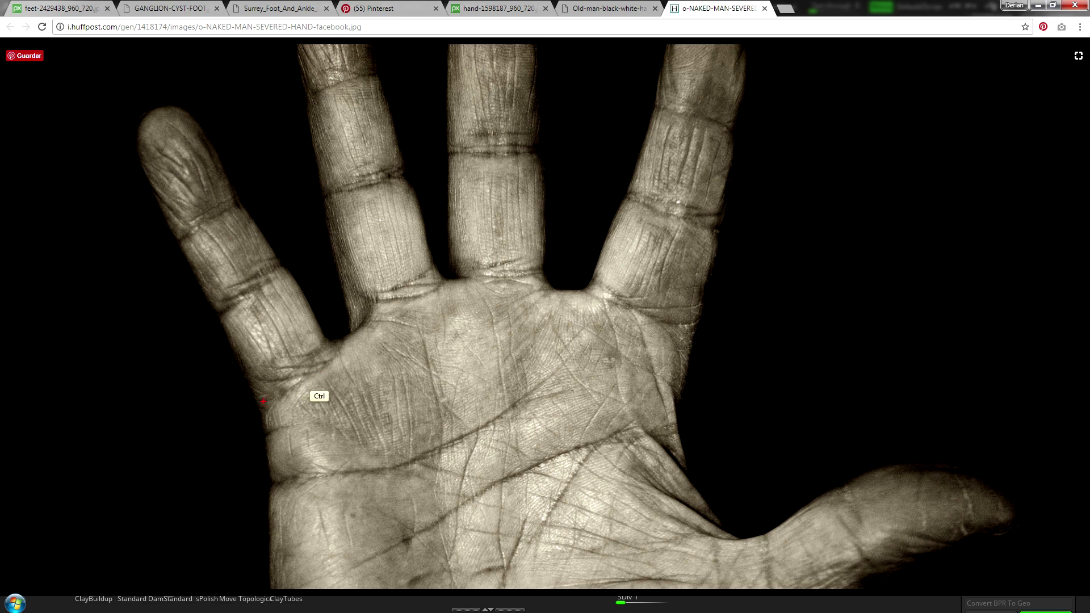
mouse_move(263, 402)
left_mouse_down()
mouse_move(450, 282)
mouse_move(536, 267)
mouse_move(645, 325)
left_mouse_up()
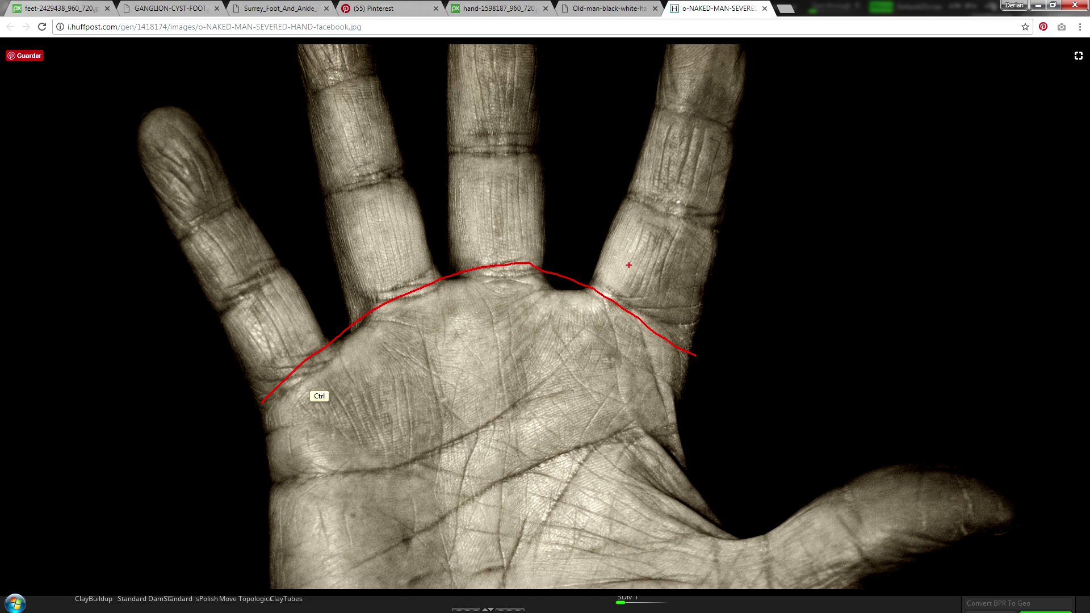
Step: Return to ZBrush and annotate the fingertips from the front, crossing out a straight box and sketching a curved one above them
key("Escape")
key("alt+Tab")
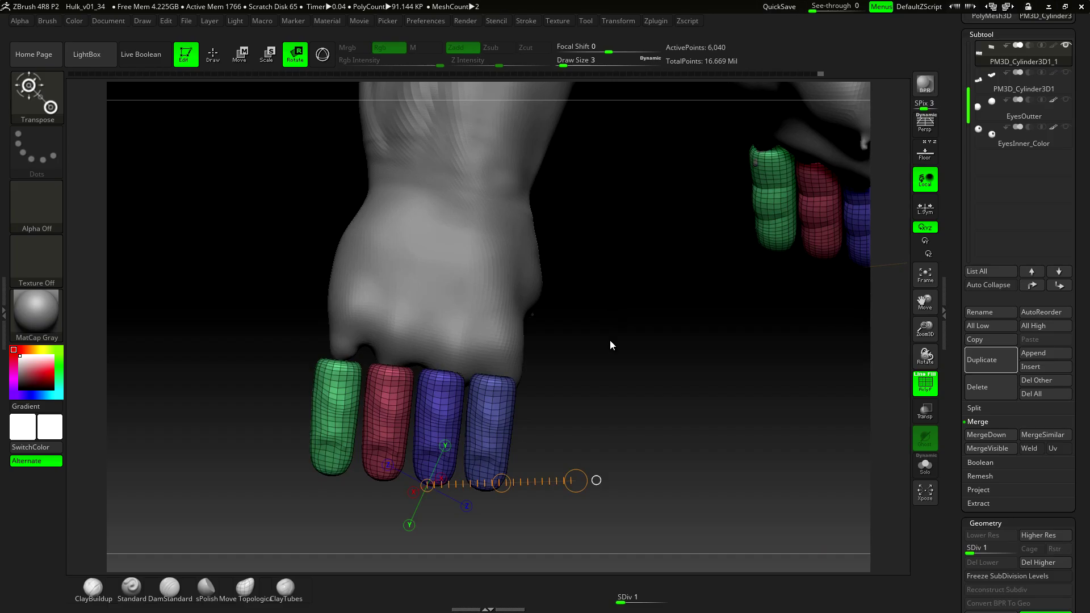
left_click_drag(610, 340, 645, 262)
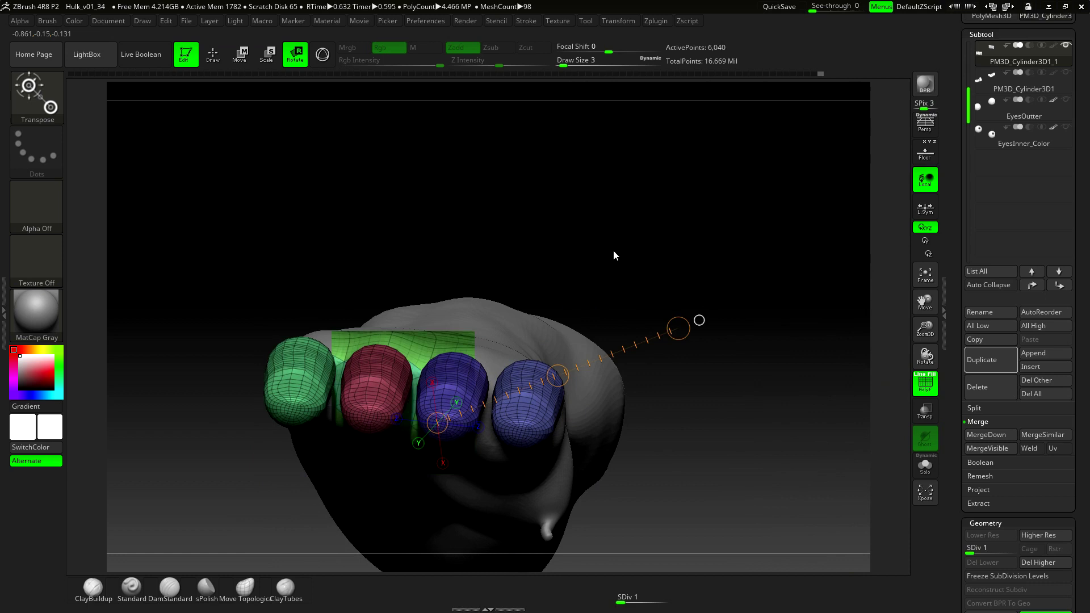
mouse_move(613, 253)
left_mouse_down()
mouse_move(581, 302)
mouse_move(590, 317)
left_mouse_up()
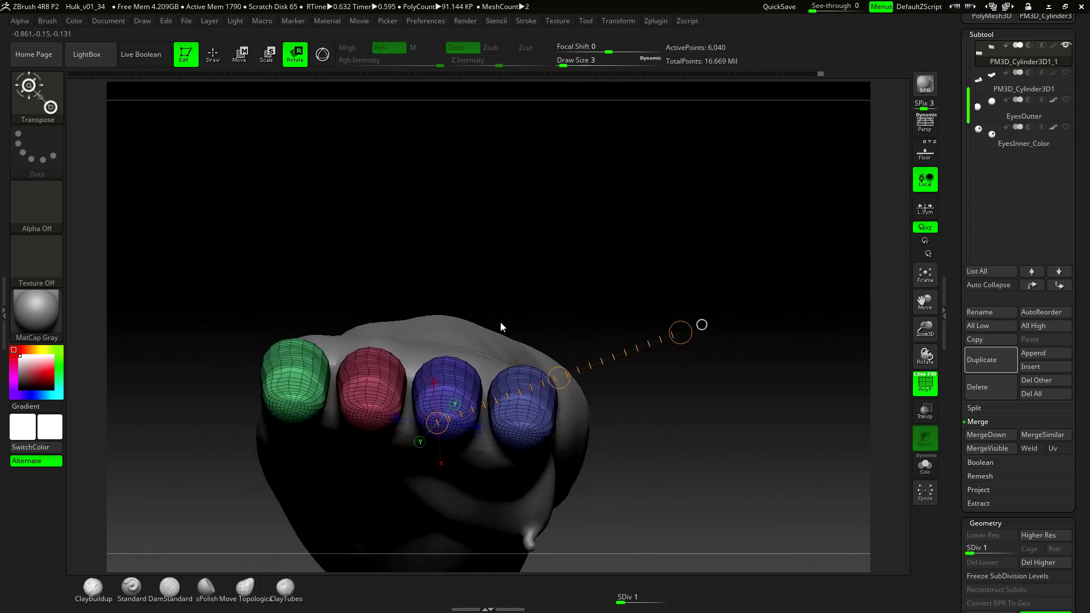
key("ctrl")
mouse_move(516, 379)
left_mouse_down()
mouse_move(318, 341)
mouse_move(288, 404)
left_mouse_up()
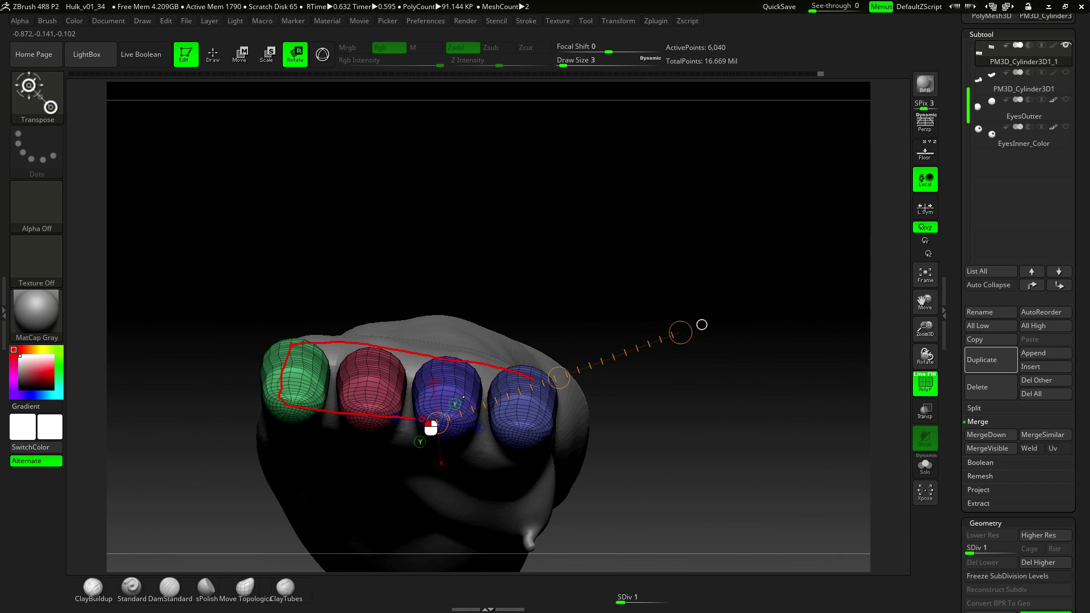
left_click_drag(347, 313, 487, 426)
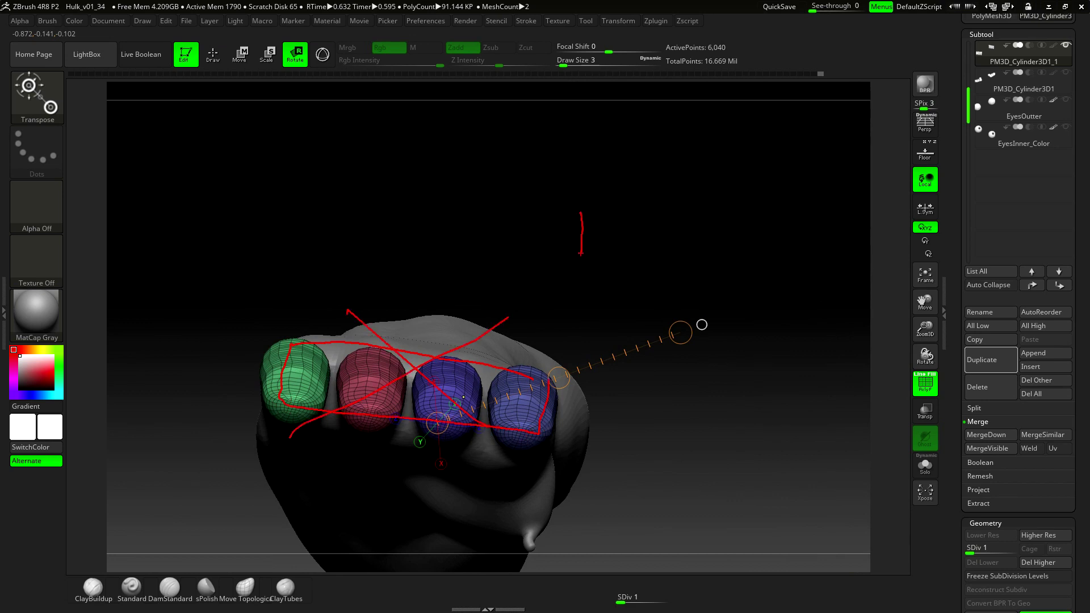
mouse_move(561, 253)
left_mouse_down()
mouse_move(401, 277)
mouse_move(401, 231)
mouse_move(536, 212)
left_mouse_up()
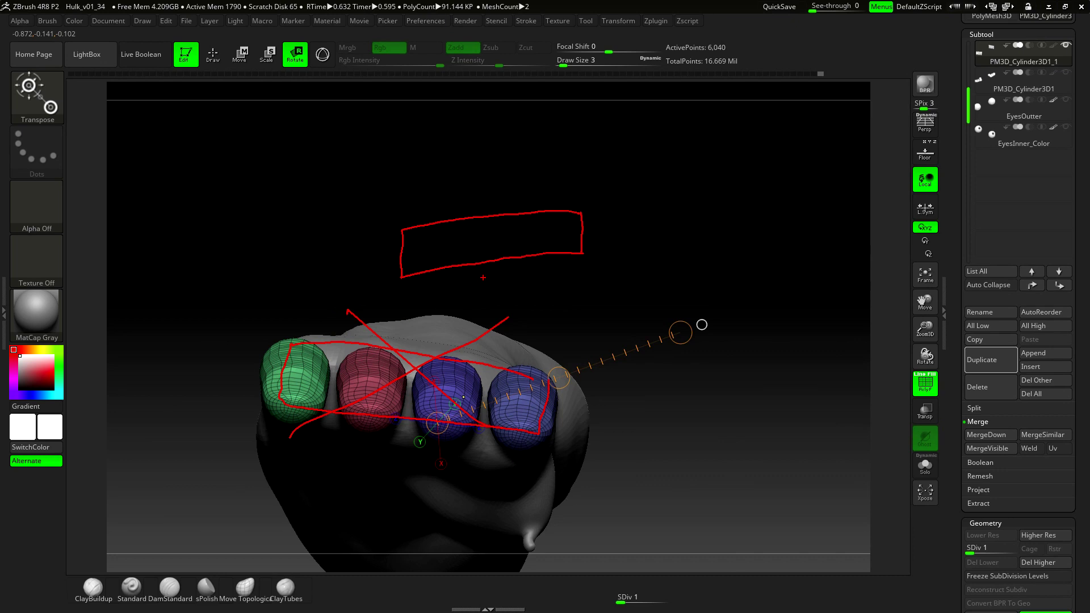
key("Escape")
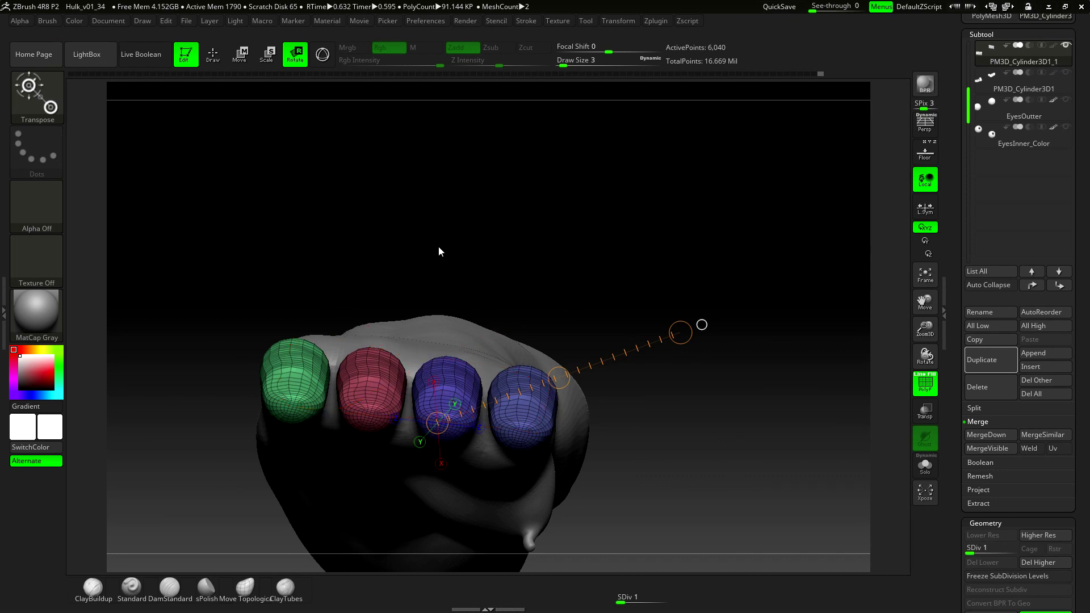
left_click_drag(493, 294, 517, 257, "alt")
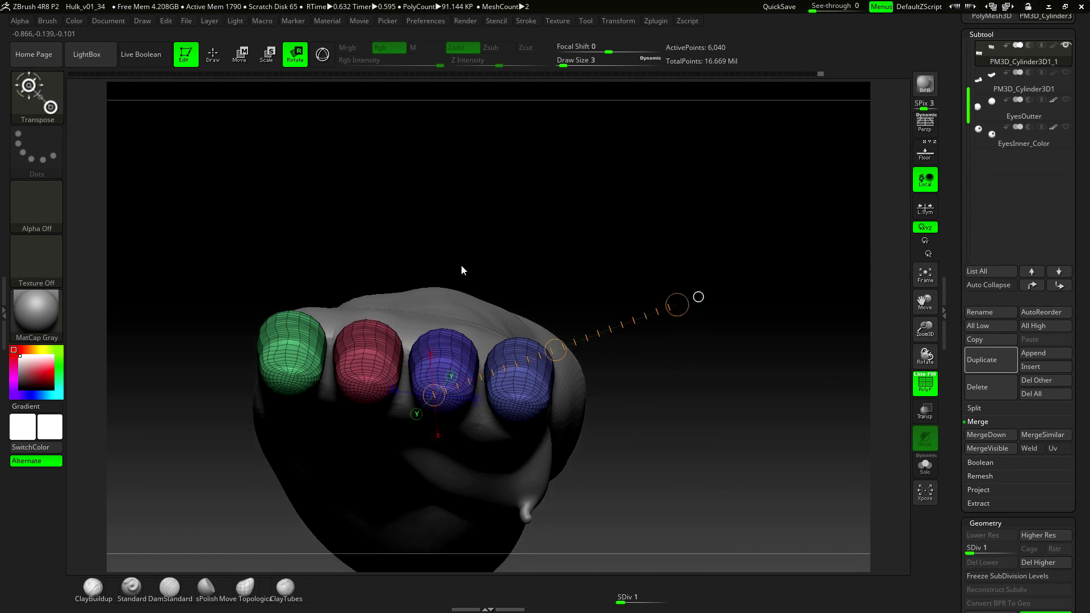
Step: Switch to the browser's two-palm reference photo and sketch arrows showing the direction of the four fingers into the palm
key("alt+Tab")
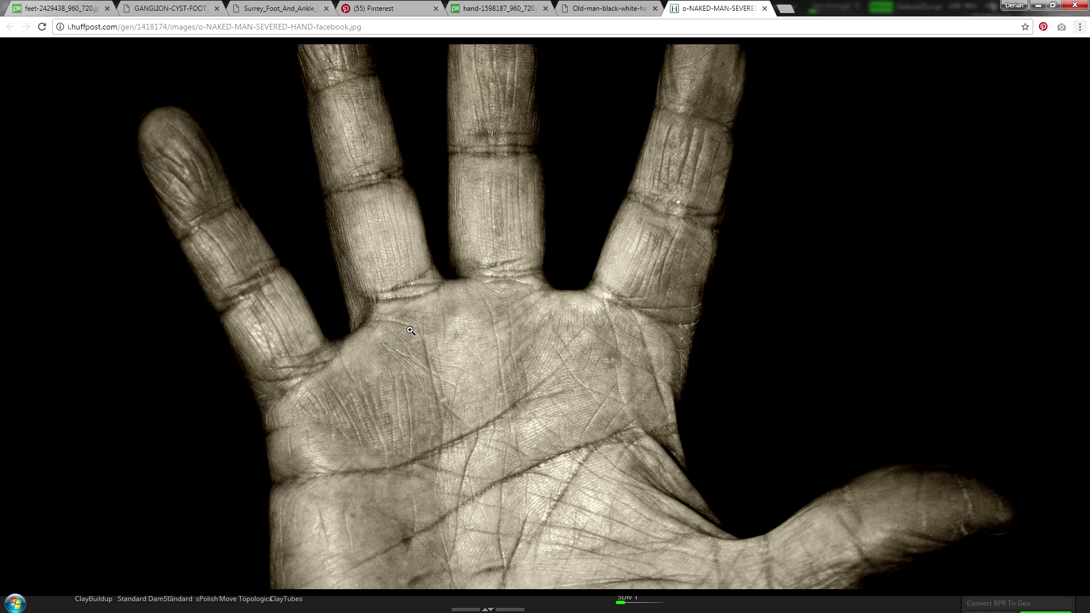
left_click(585, 12)
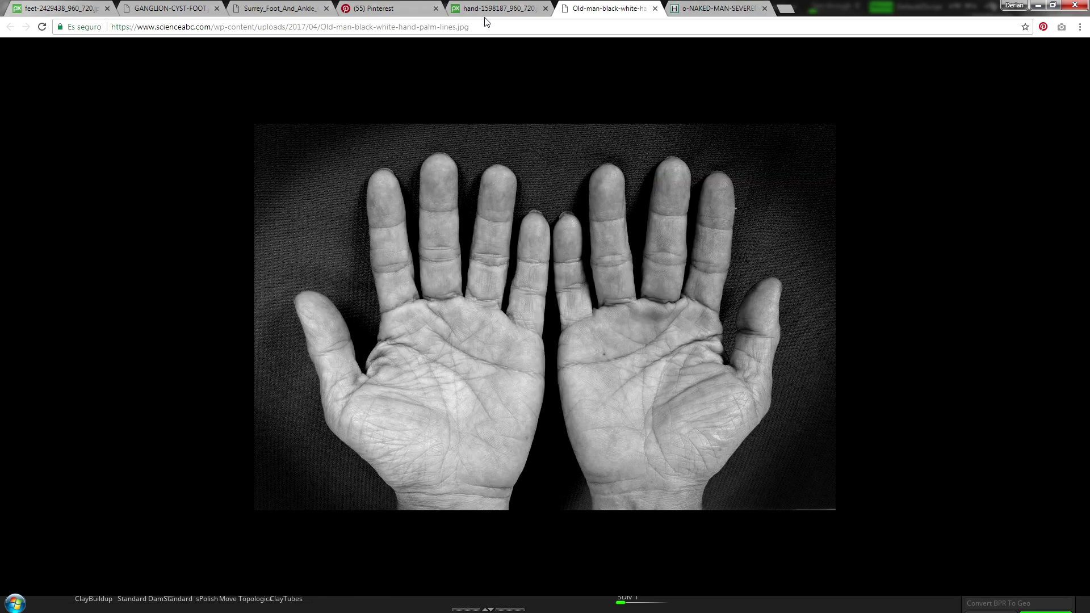
left_click(510, 12)
left_click(614, 6)
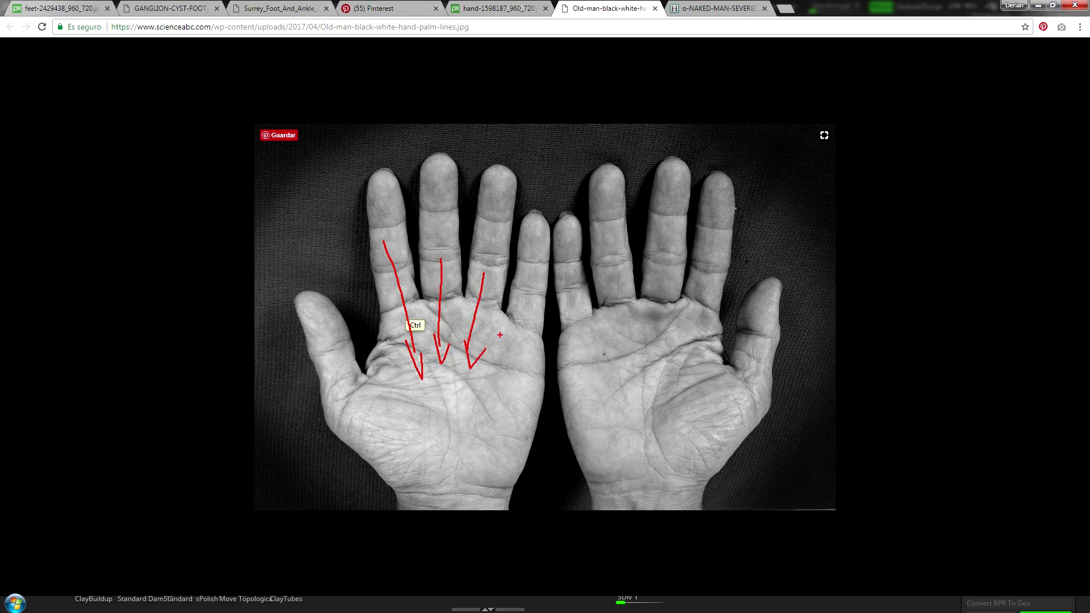
left_click_drag(532, 293, 500, 371)
key("Escape")
Step: Switch back to ZBrush, mask every finger except the index finger, and turn off the polyframe display
key("alt+Tab")
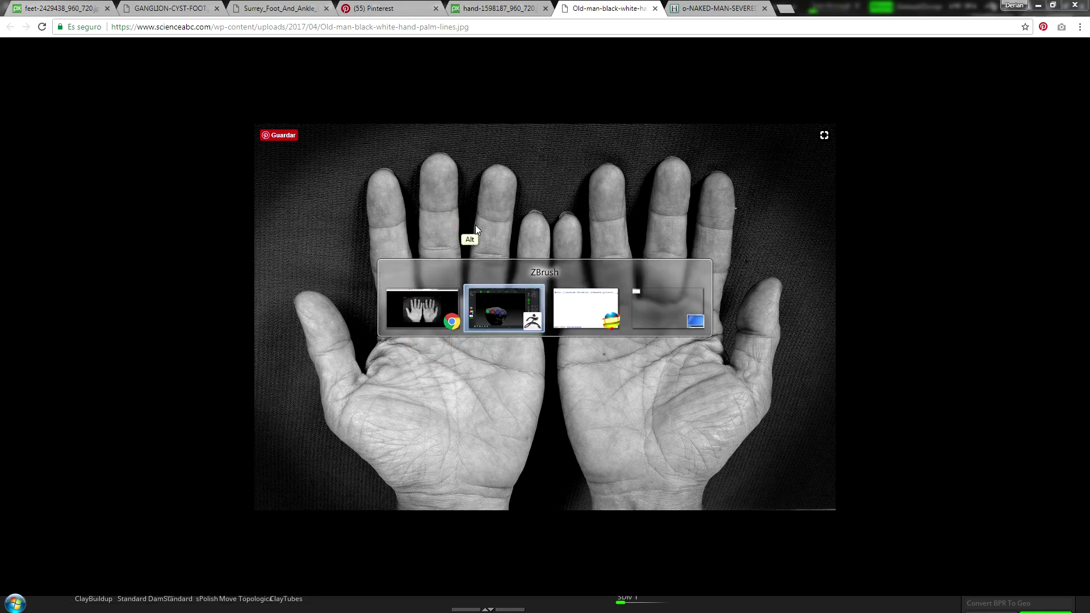
left_click_drag(656, 382, 715, 423)
left_click(535, 386, "ctrl")
left_click_drag(579, 390, 655, 406)
key("ctrl+z")
key("w")
key("shift+f")
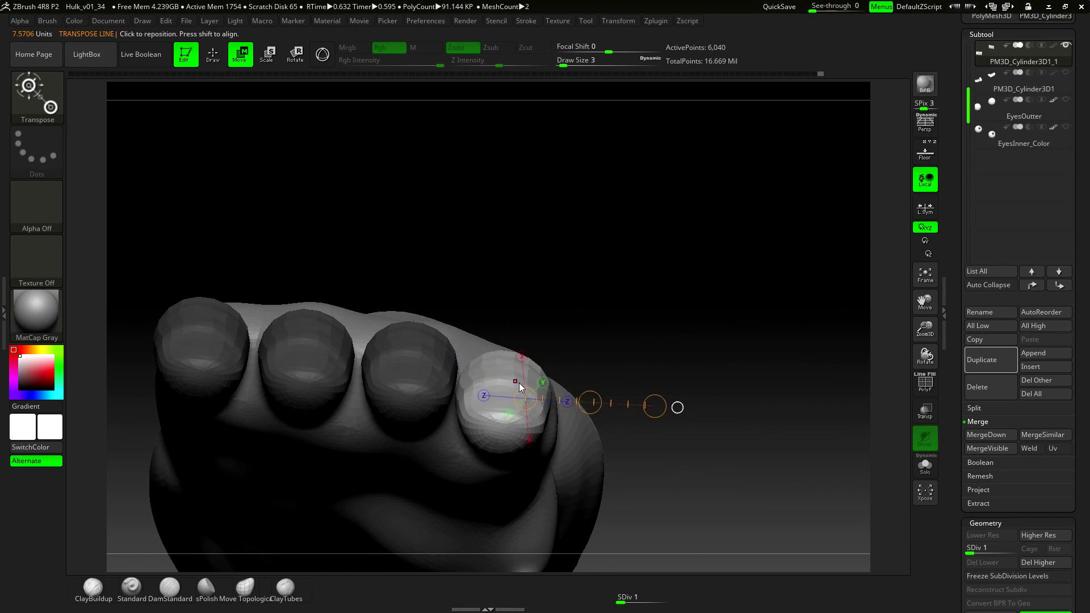
Step: Rotate and lower the index finger with a transpose line, and sketch the arc the fingertips should follow
left_click_drag(496, 392, 672, 432)
key("r")
key("w")
mouse_move(585, 393)
left_mouse_down()
mouse_move(598, 408)
mouse_move(590, 404)
left_mouse_up()
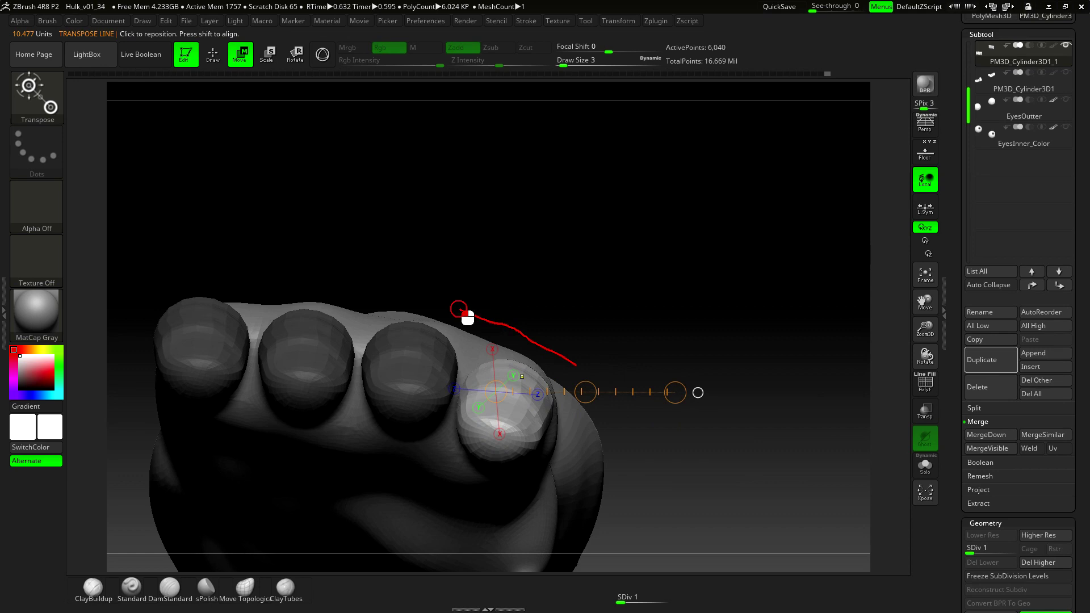
left_click_drag(425, 309, 357, 319)
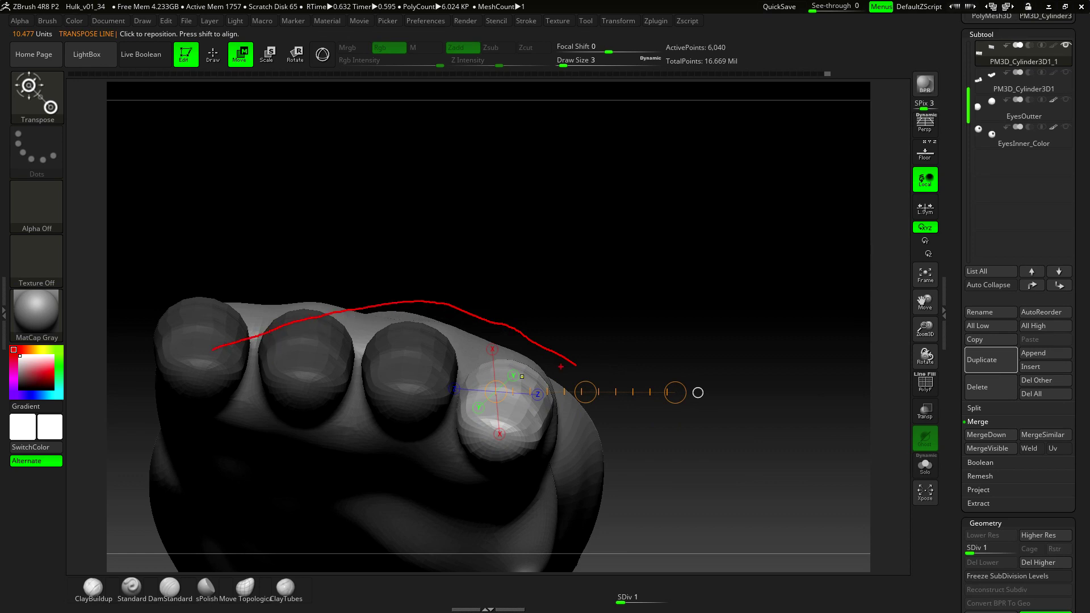
key("Escape")
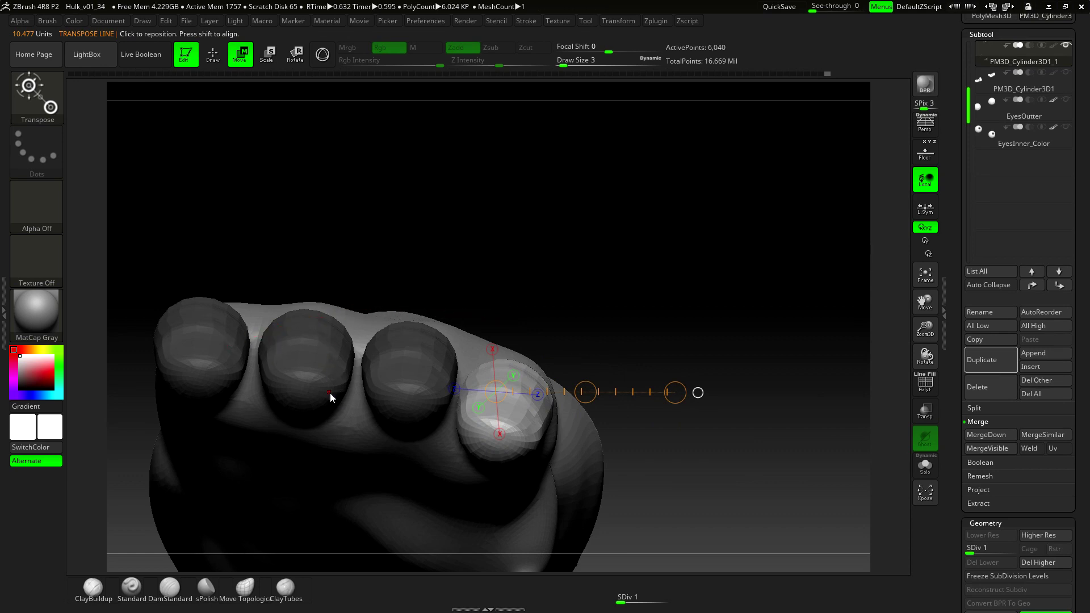
Step: Isolate the ring finger with a mask and adjust its rotation and position along the knuckle arc using transpose lines
left_click(306, 359)
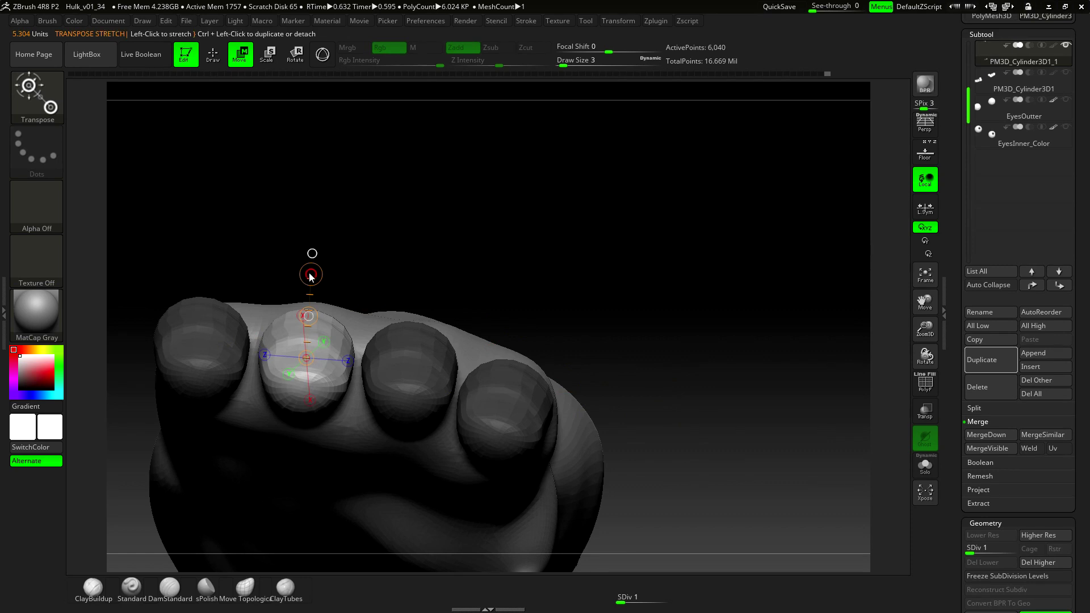
left_click_drag(404, 356, 508, 331)
left_click_drag(298, 355, 528, 289)
key("r")
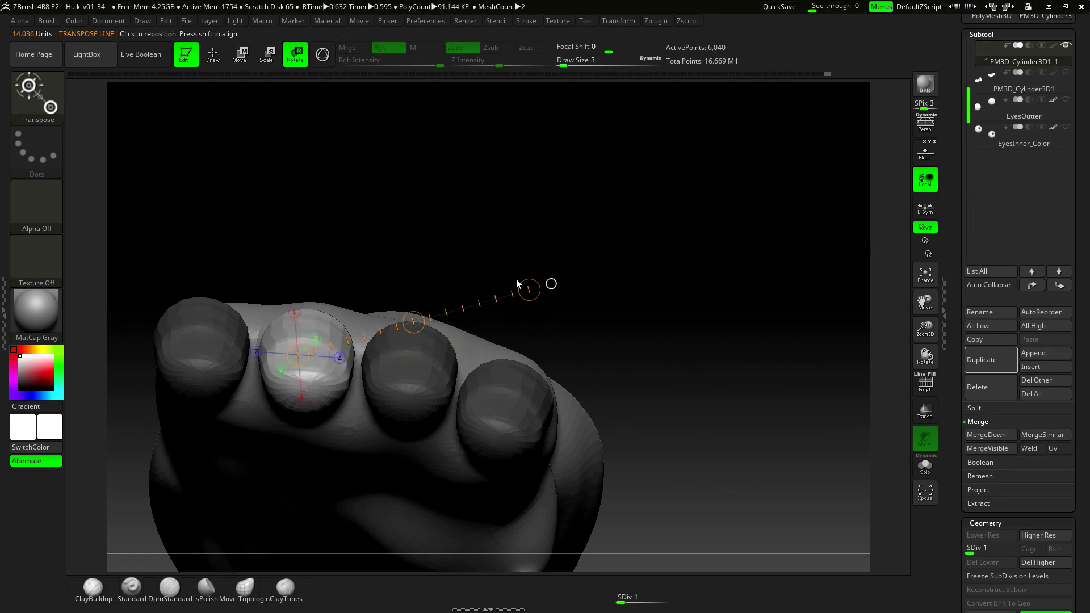
key("w")
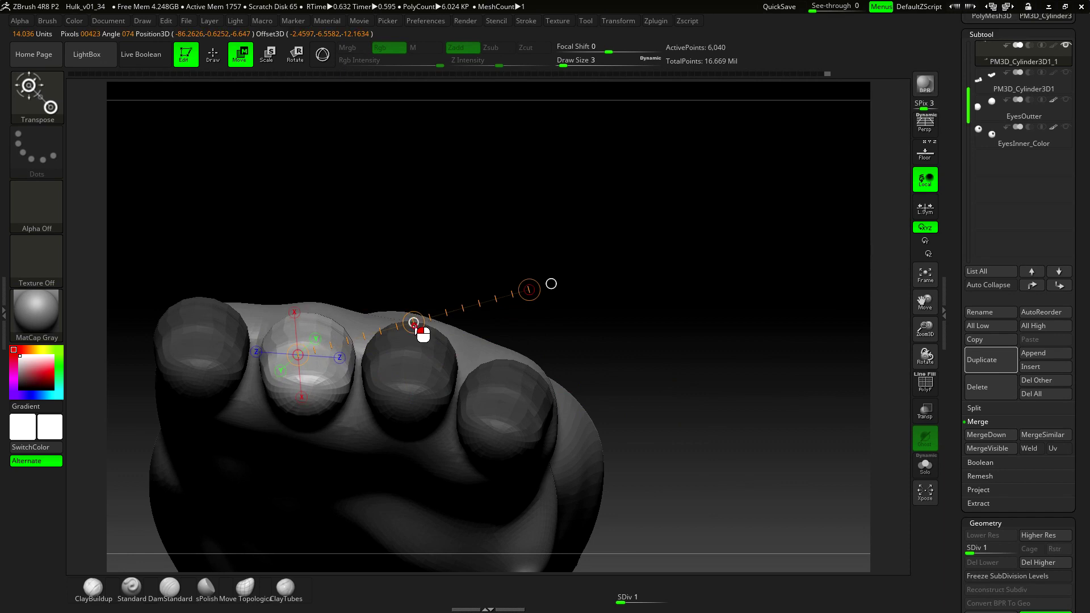
Step: Isolate the little finger with a mask, lower it, and adjust its rotation and position from the front and side
left_click(203, 347, "ctrl")
left_click_drag(211, 306, 221, 336)
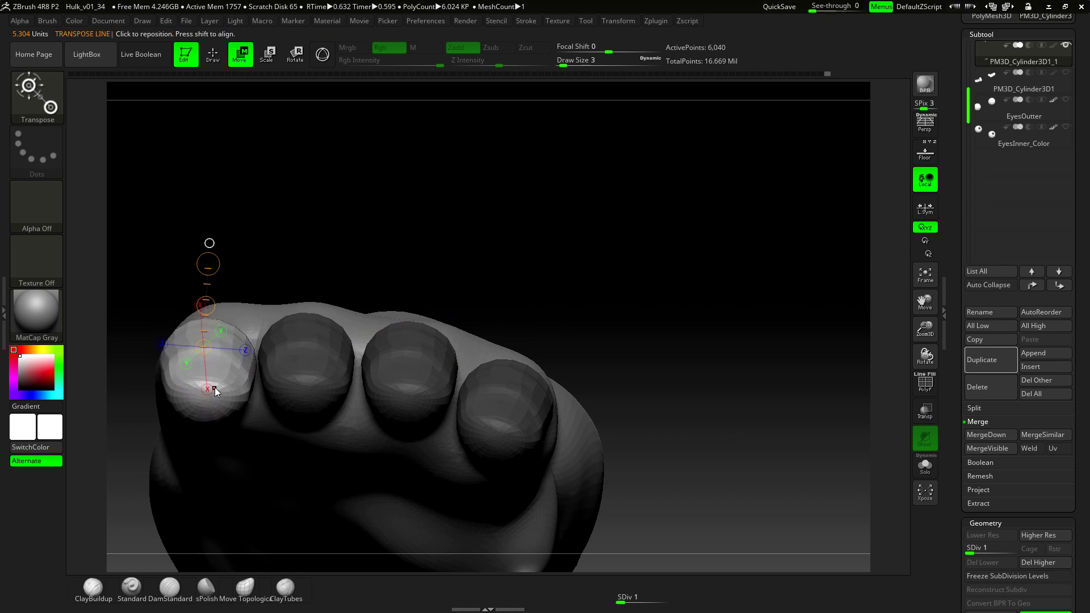
key("r")
left_click_drag(217, 366, 517, 212)
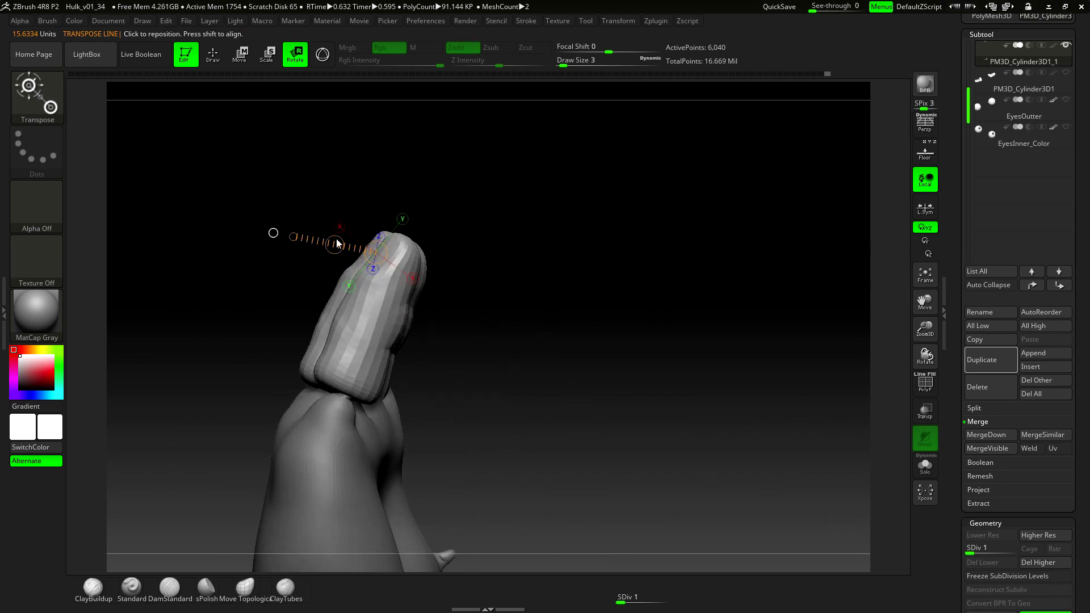
left_click_drag(444, 338, 426, 352)
key("w")
left_click_drag(350, 385, 443, 188)
Step: Mask all but the index finger and rotate it from its base with a transpose line along its length
left_click_drag(561, 257, 611, 316)
mouse_move(282, 345)
left_mouse_down("ctrl")
mouse_move(307, 335)
mouse_move(302, 353)
left_mouse_up("ctrl")
mouse_move(291, 393)
left_mouse_down()
mouse_move(227, 225)
mouse_move(227, 241)
mouse_move(241, 235)
left_mouse_up()
key("r")
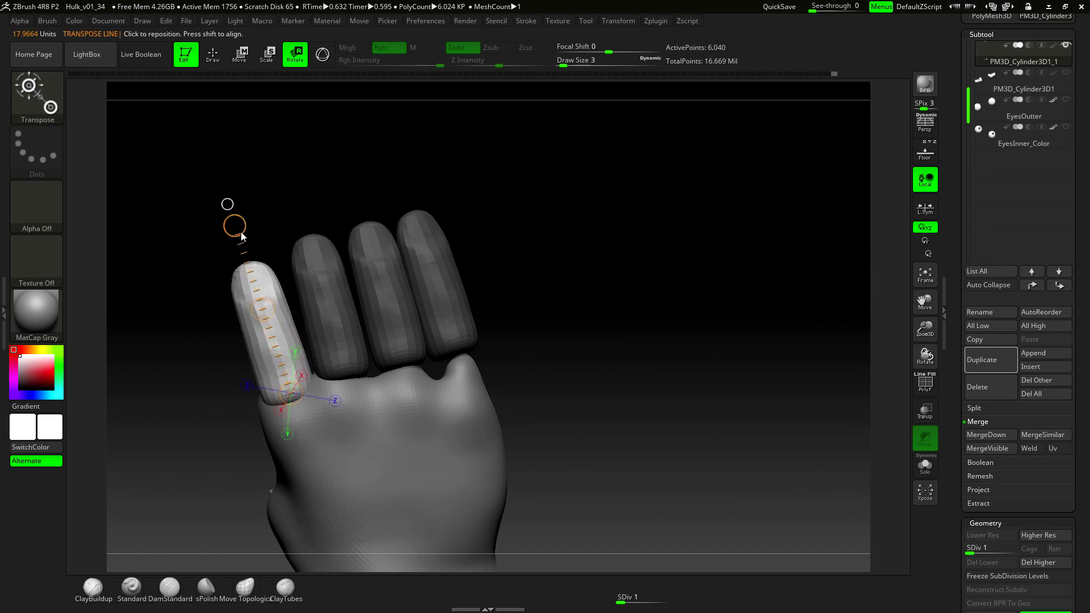
Step: Isolate the ring finger with a mask, then rotate it and move it down toward its knuckle
left_click(402, 331, "ctrl")
left_click_drag(385, 292, 530, 237)
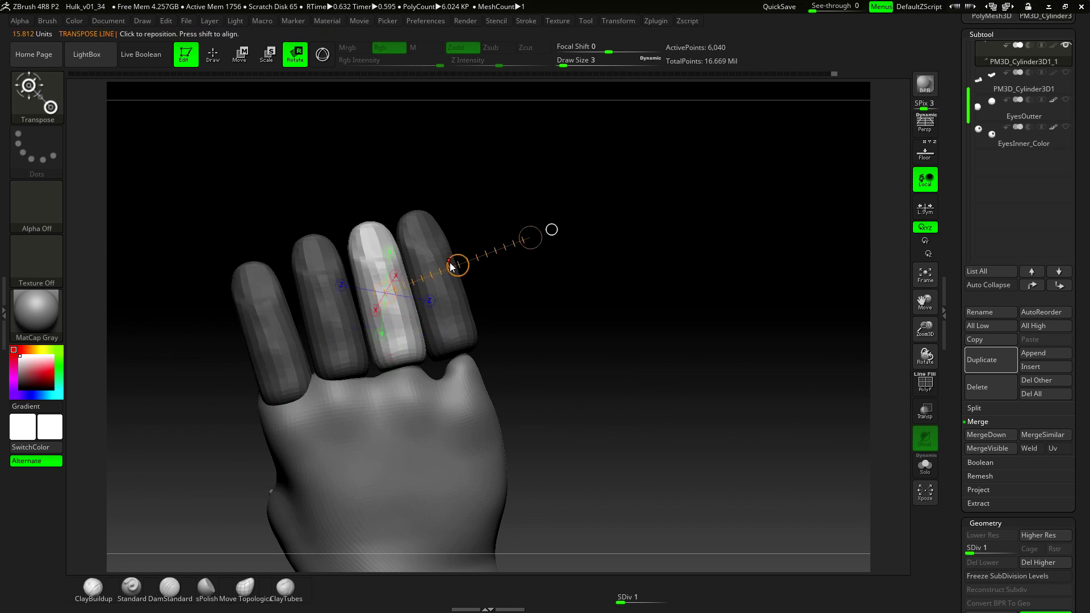
key("w")
left_click_drag(457, 265, 461, 278)
mouse_move(404, 367)
left_mouse_down()
mouse_move(444, 343)
mouse_move(566, 311)
mouse_move(574, 346)
mouse_move(562, 325)
left_mouse_up()
key("r")
Step: Isolate the little finger with a mask, rotate it outward from its base, and move it down onto its knuckle
left_click(464, 320, "ctrl")
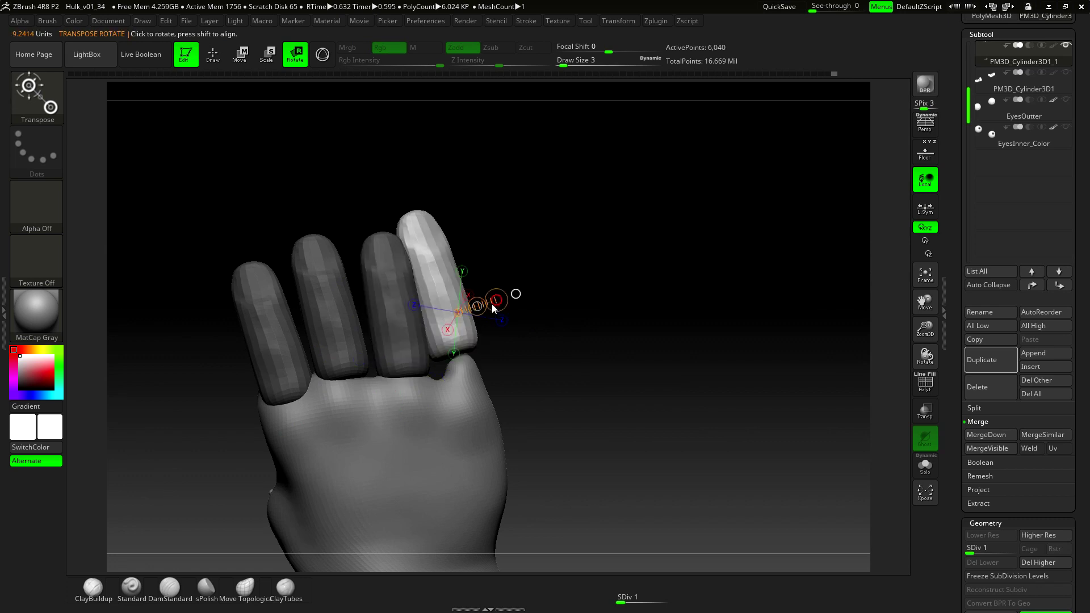
mouse_move(450, 342)
left_mouse_down()
mouse_move(563, 318)
mouse_move(578, 339)
left_mouse_up()
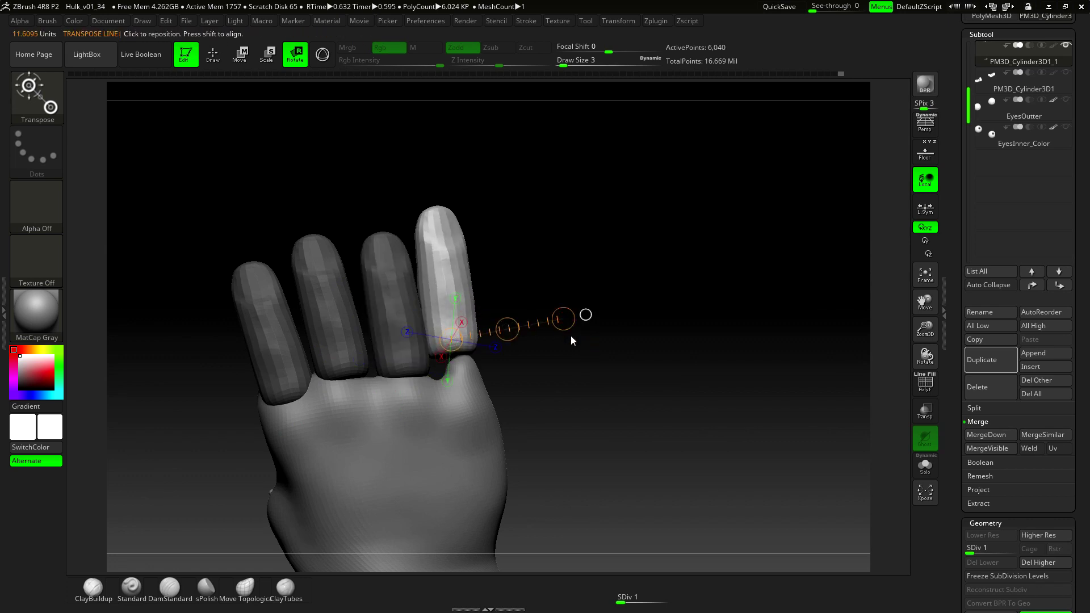
key("w")
left_click_drag(508, 329, 518, 367)
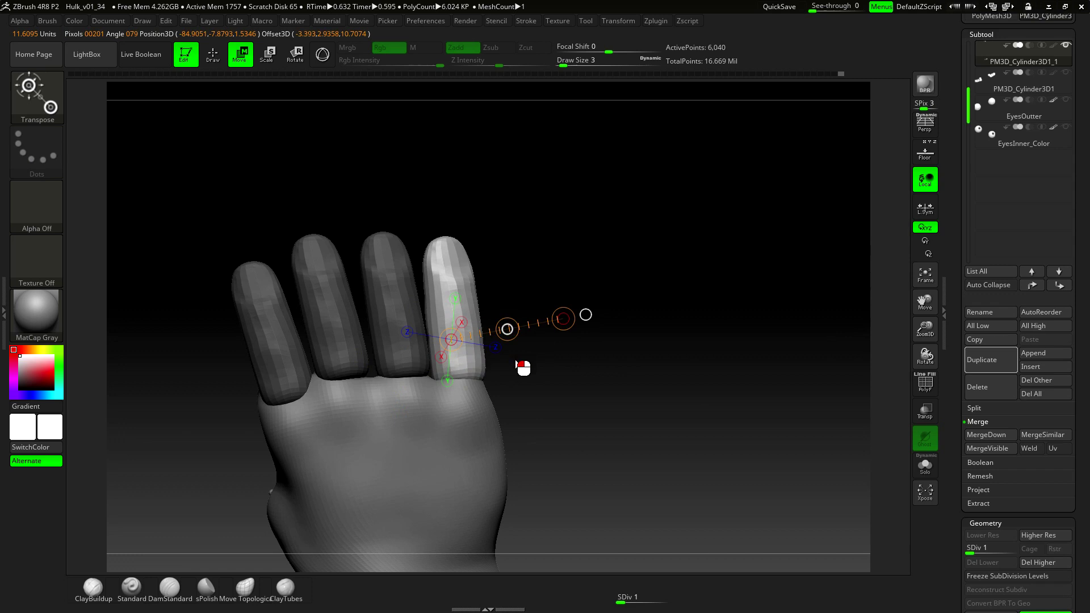
key("ctrl")
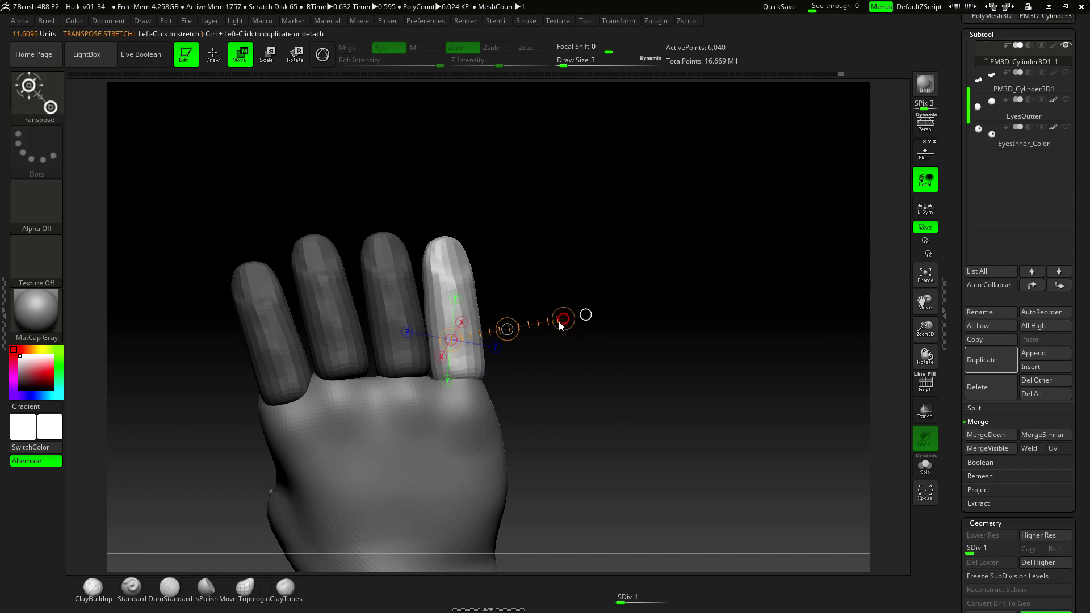
key("r")
left_click_drag(564, 321, 518, 348)
key("w")
Step: Unhide the thumb and mask the four fingers so that only the thumb stays editable
mouse_move(562, 267)
left_mouse_down()
mouse_move(567, 250)
mouse_move(657, 221)
mouse_move(729, 255)
mouse_move(738, 358)
mouse_move(674, 365)
mouse_move(654, 441)
mouse_move(669, 449)
mouse_move(629, 424)
mouse_move(662, 425)
left_mouse_up()
key("ctrl")
left_click(666, 452, "ctrl")
left_click(648, 438, "ctrl+shift")
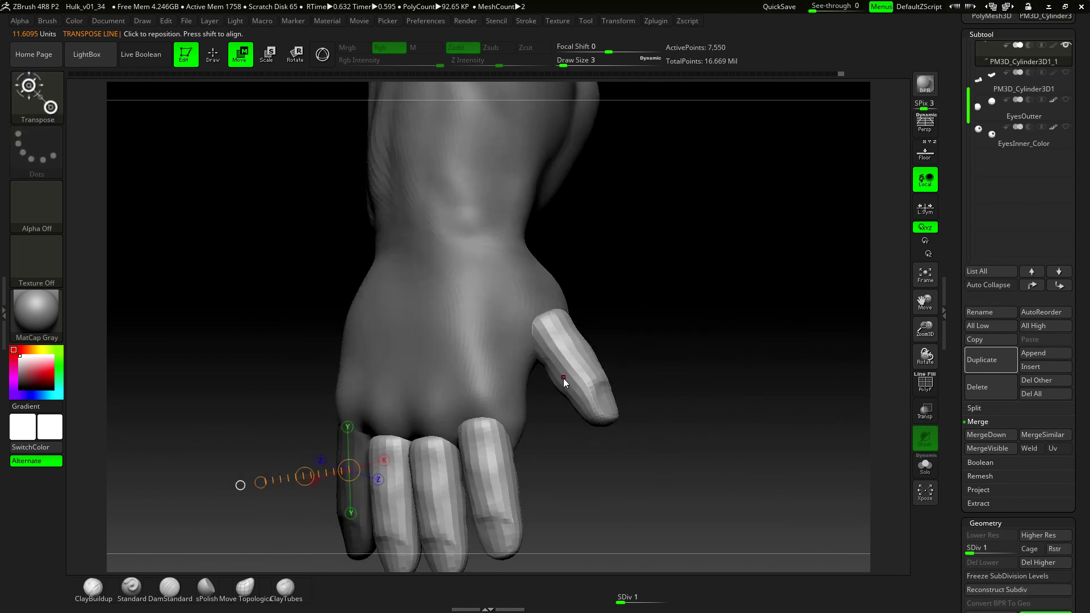
left_click_drag(627, 373, 693, 370)
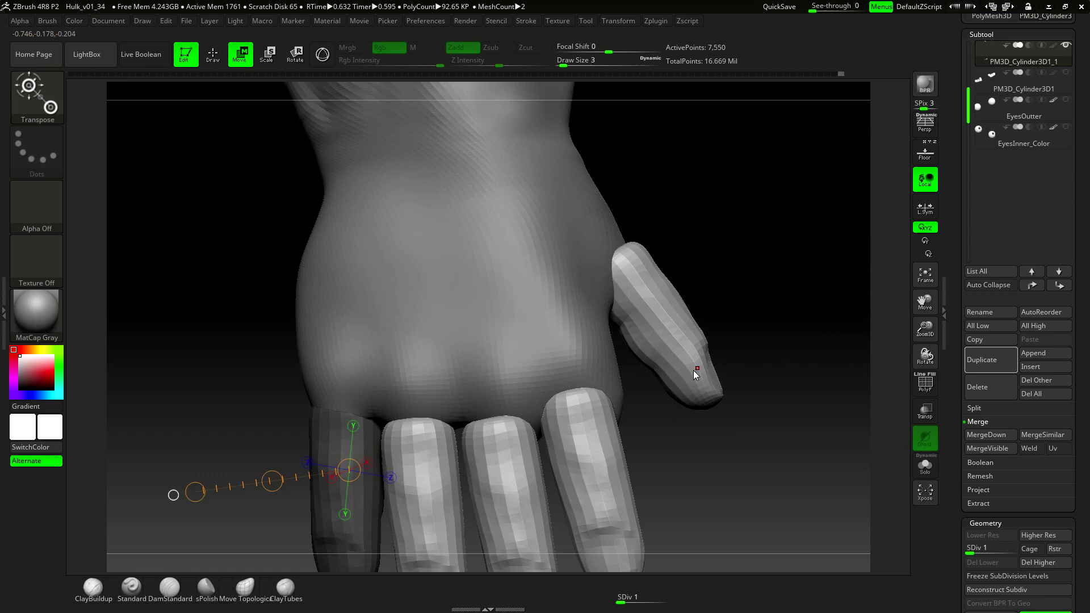
left_click_drag(713, 291, 686, 331, "alt")
left_click_drag(647, 368, 668, 356, "ctrl")
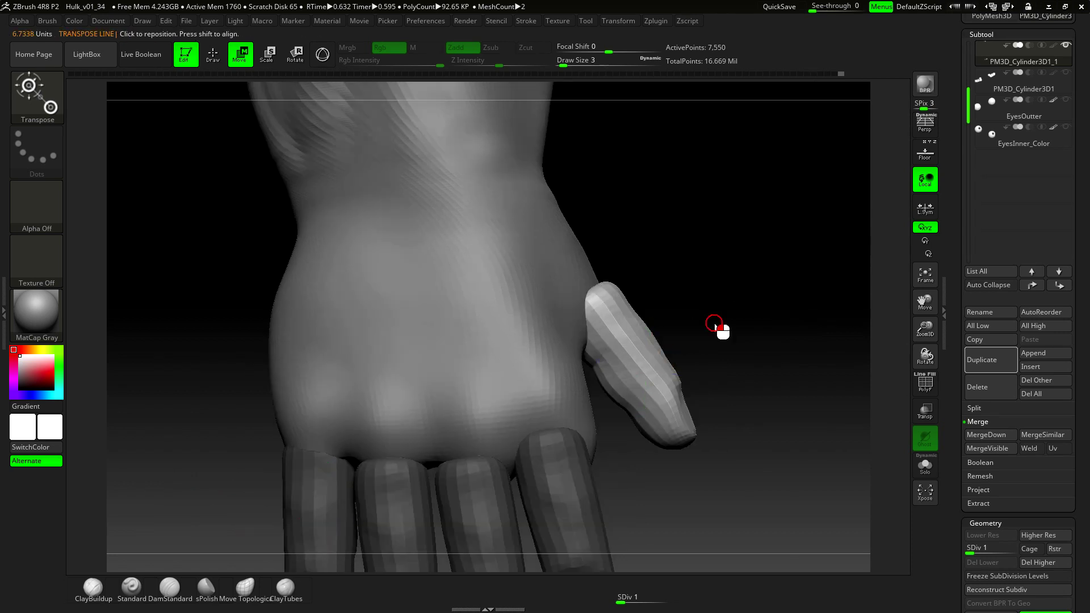
Step: Draw a transpose line along the thumb, rotate the thumb, and move its base toward the side of the palm
left_click_drag(717, 324, 687, 316, "alt")
left_click_drag(585, 335, 682, 427)
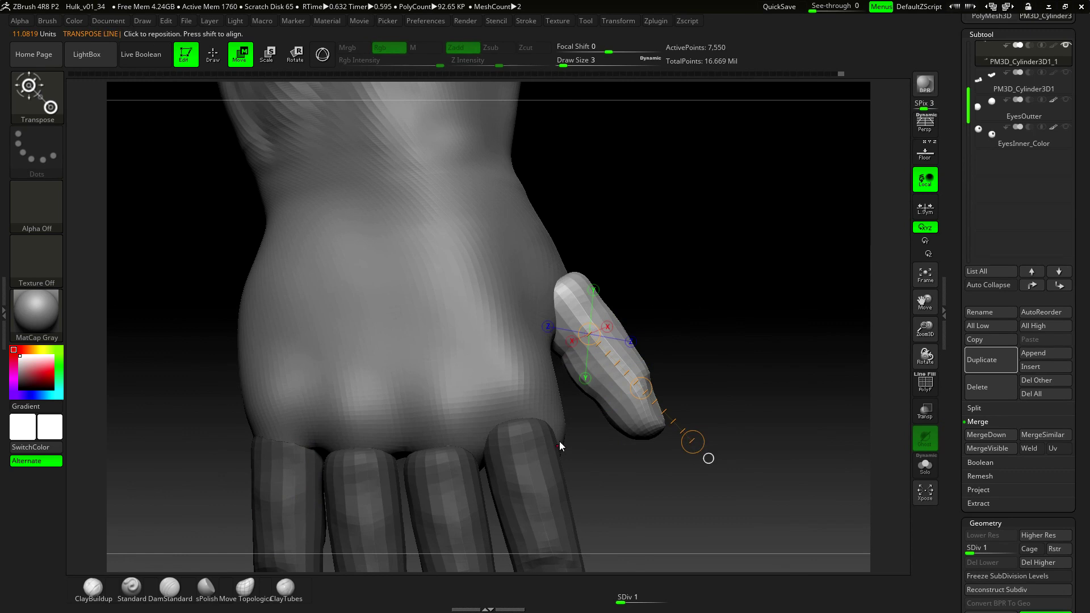
key("r")
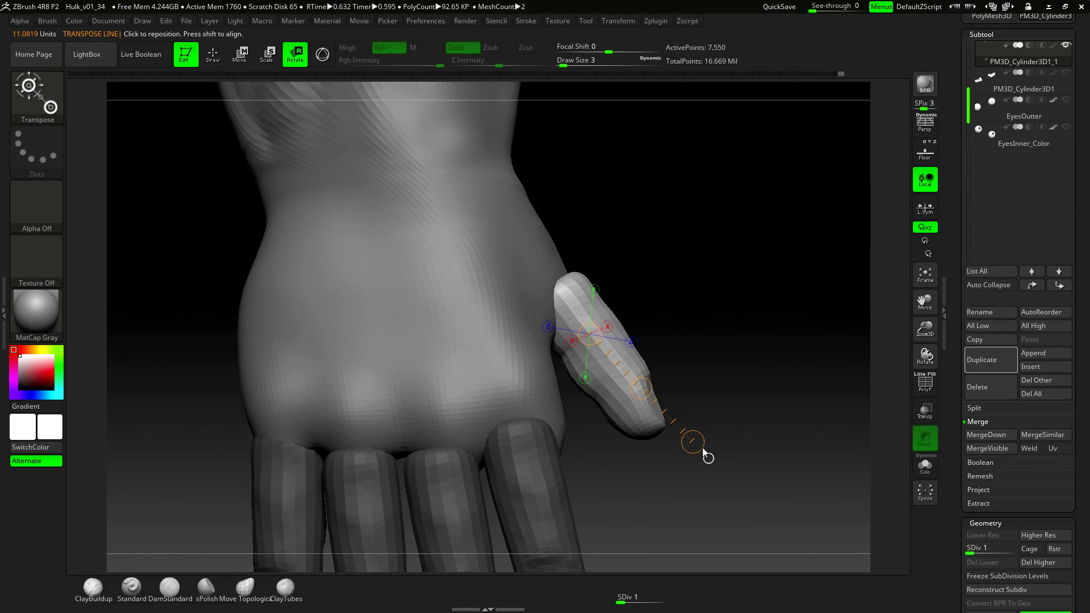
key("s")
mouse_move(690, 454)
left_mouse_down()
mouse_move(702, 455)
mouse_move(691, 451)
left_mouse_up()
key("w")
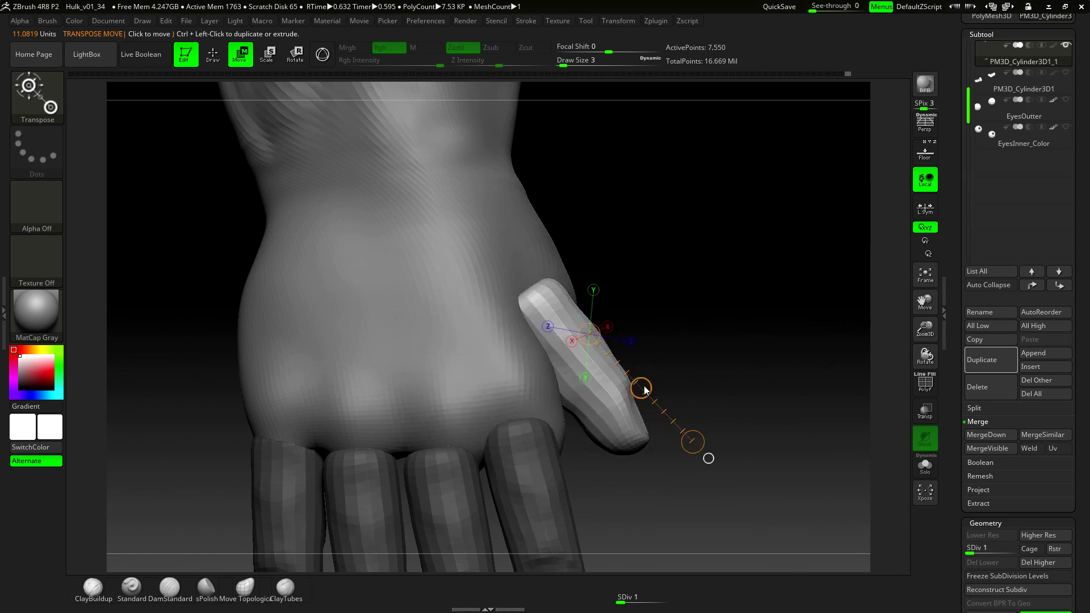
left_click_drag(637, 384, 664, 359)
Step: Reposition the thumb from the side and palm views so that its base sits against the palm's edge
left_click_drag(755, 332, 728, 323)
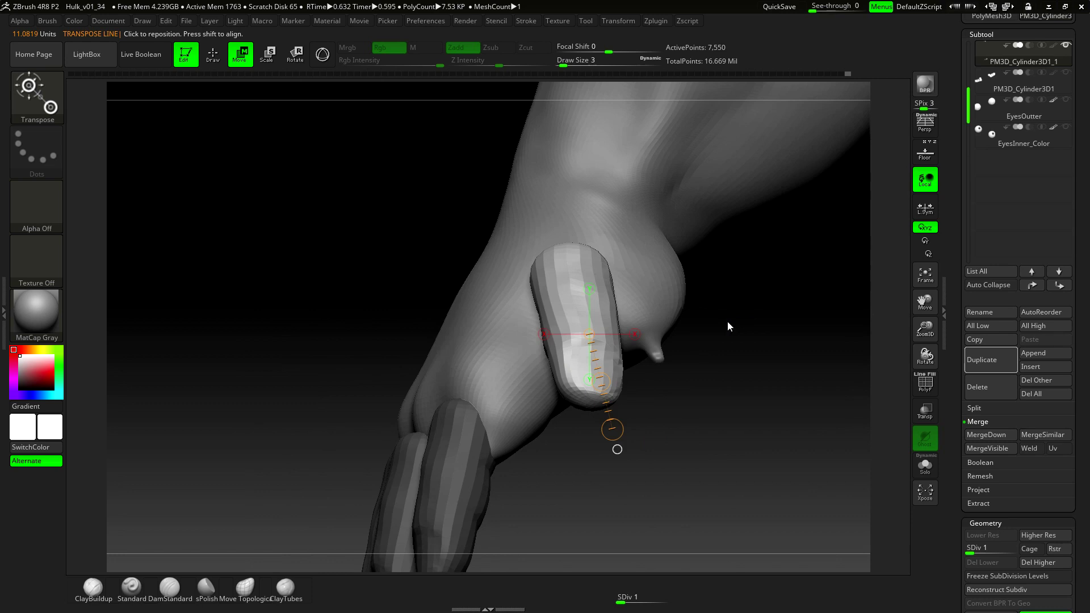
left_click_drag(571, 294, 676, 394)
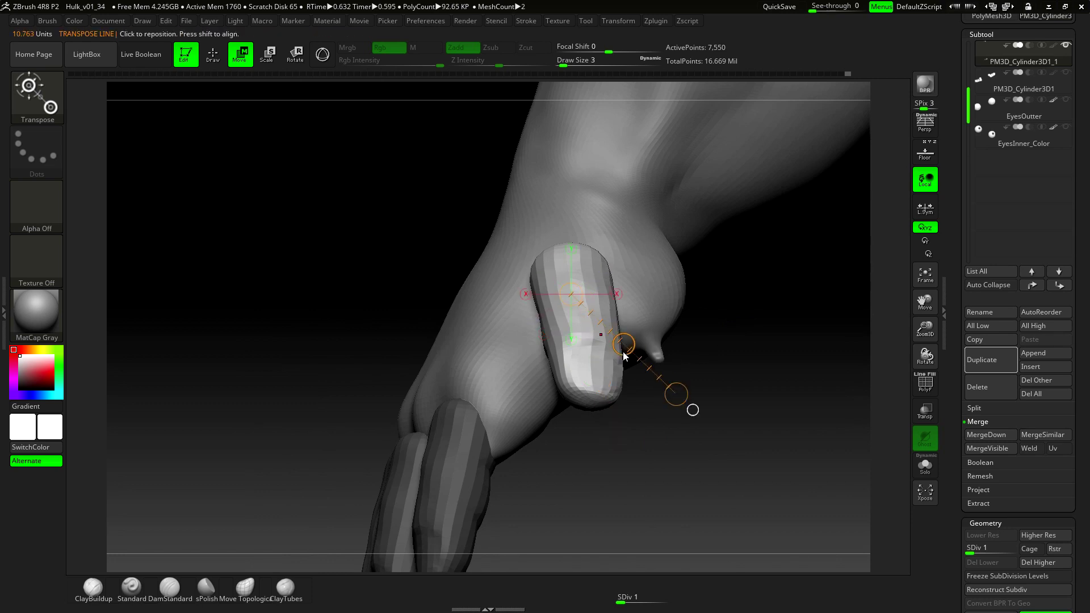
mouse_move(626, 345)
left_mouse_down()
mouse_move(690, 360)
mouse_move(489, 423)
mouse_move(472, 341)
left_mouse_up()
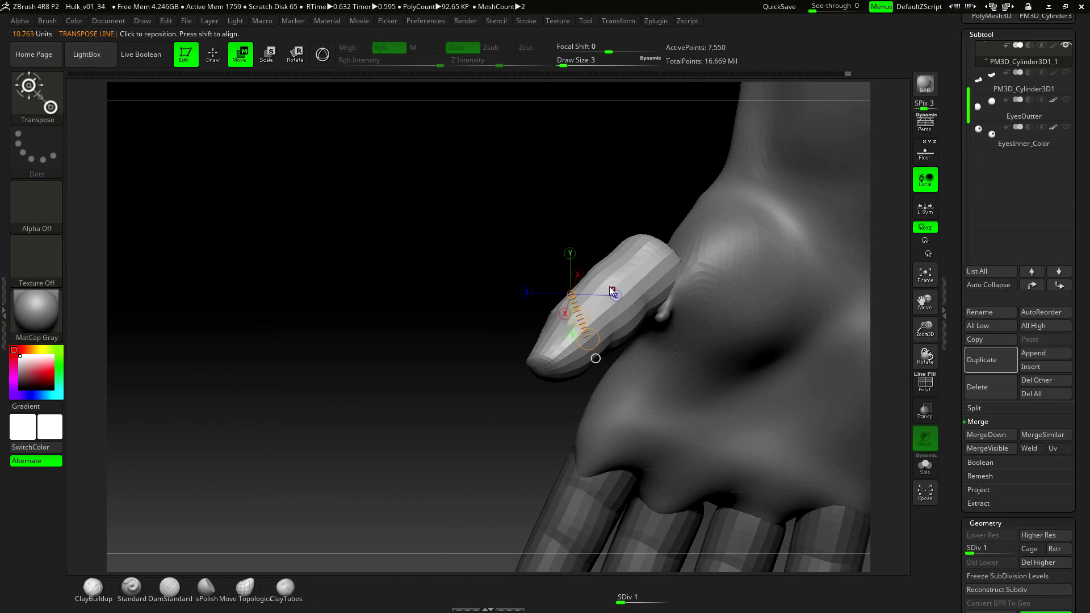
left_click_drag(458, 234, 596, 277)
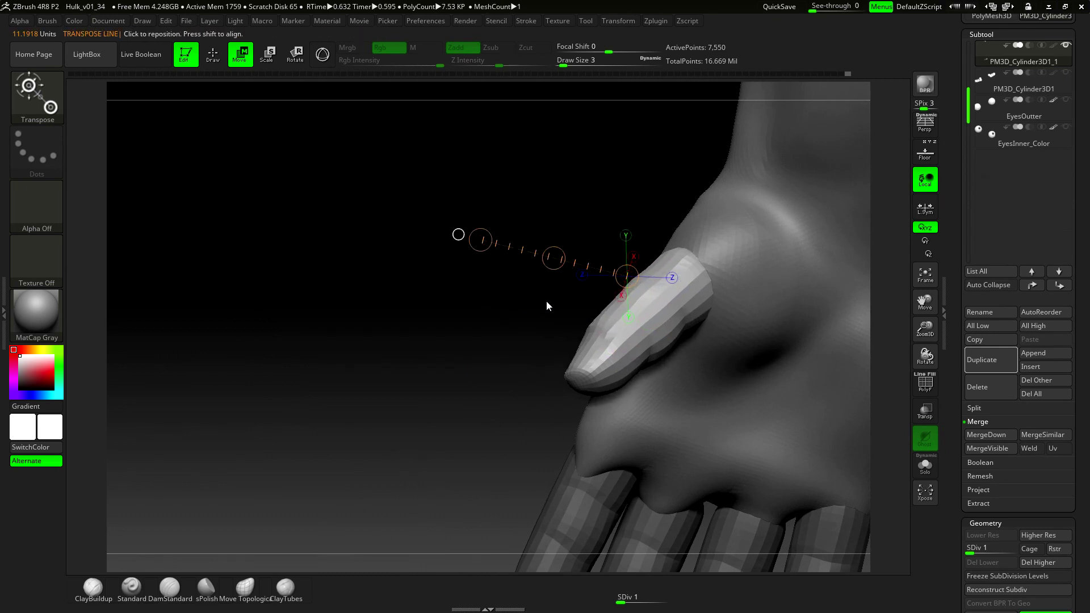
left_click_drag(429, 350, 545, 370)
Step: Reshape the thumb's outline with the Move Topological brush at draw size 39
mouse_move(636, 406)
left_mouse_down("alt")
mouse_move(571, 413)
mouse_move(653, 471)
mouse_move(730, 472)
mouse_move(703, 477)
mouse_move(668, 415)
mouse_move(668, 332)
left_mouse_up("alt")
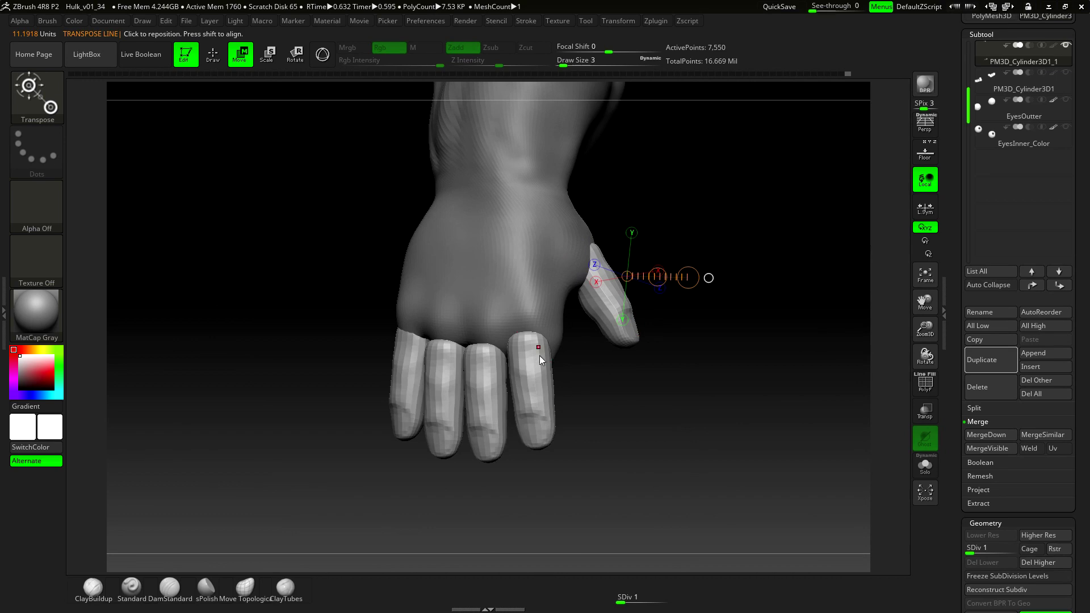
key("q")
left_click(246, 588)
mouse_move(616, 396)
left_mouse_down("alt")
mouse_move(602, 369)
mouse_move(623, 362)
left_mouse_up("alt")
key("space")
mouse_move(676, 249)
left_mouse_down()
mouse_move(584, 248)
mouse_move(651, 273)
mouse_move(639, 281)
mouse_move(654, 248)
mouse_move(608, 287)
left_mouse_up()
key("space")
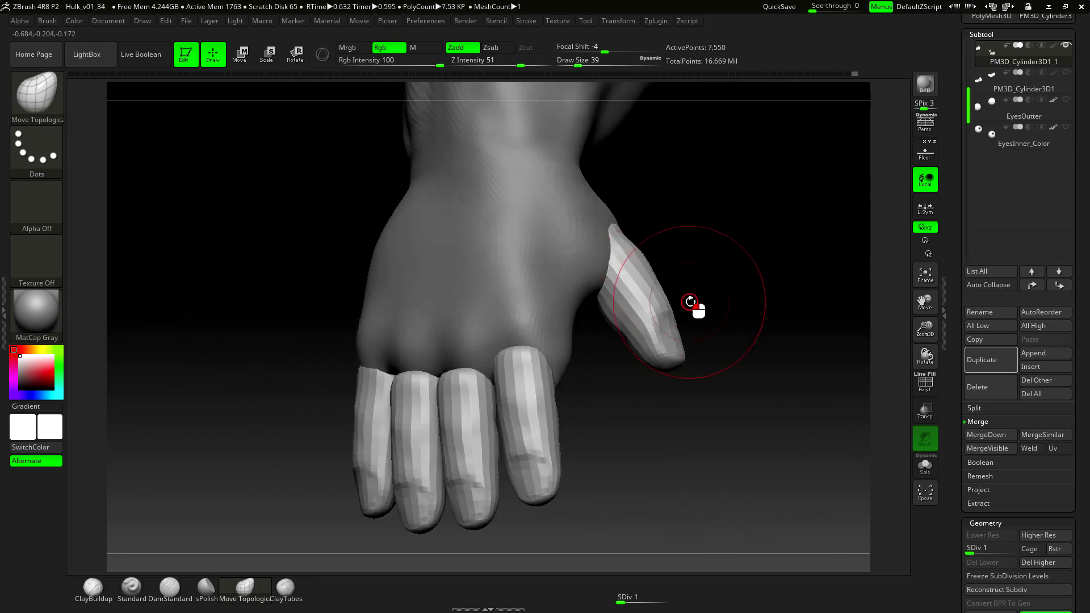
mouse_move(693, 304)
left_mouse_down()
mouse_move(668, 318)
mouse_move(663, 341)
left_mouse_up()
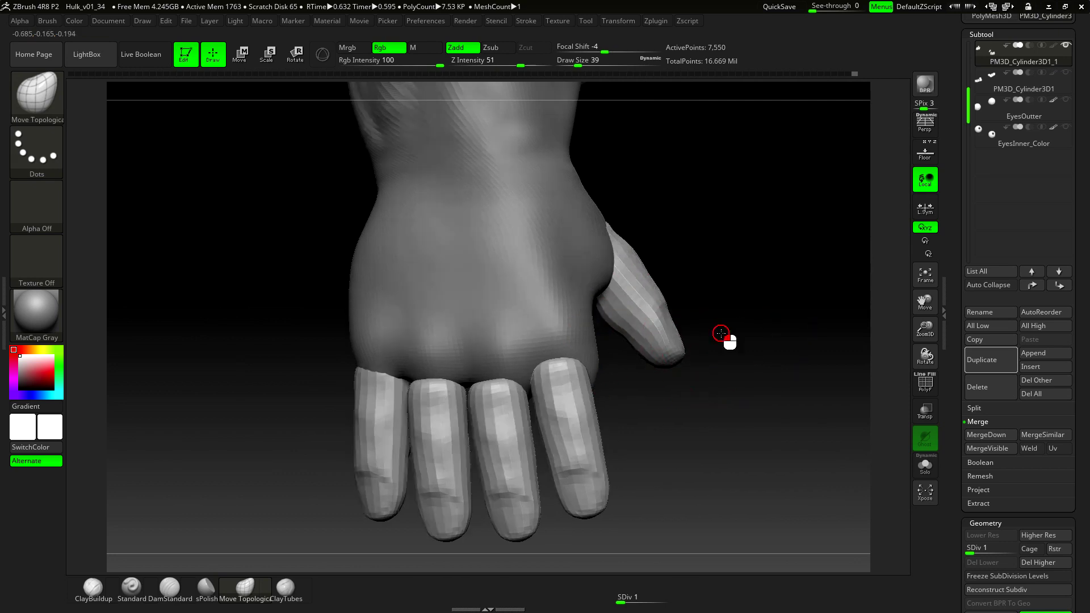
left_click_drag(721, 333, 772, 341)
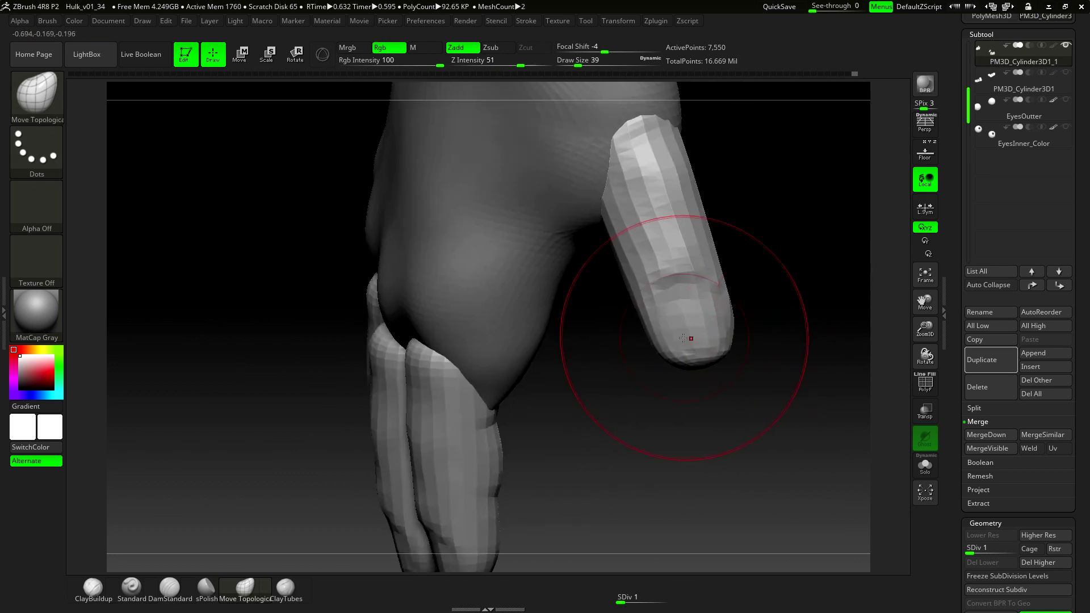
Step: Refine the thumb's tip and sides from several angles with the Move Topological brush at draw size 27
key("space")
mouse_move(706, 340)
left_mouse_down()
mouse_move(689, 348)
mouse_move(638, 314)
left_mouse_up()
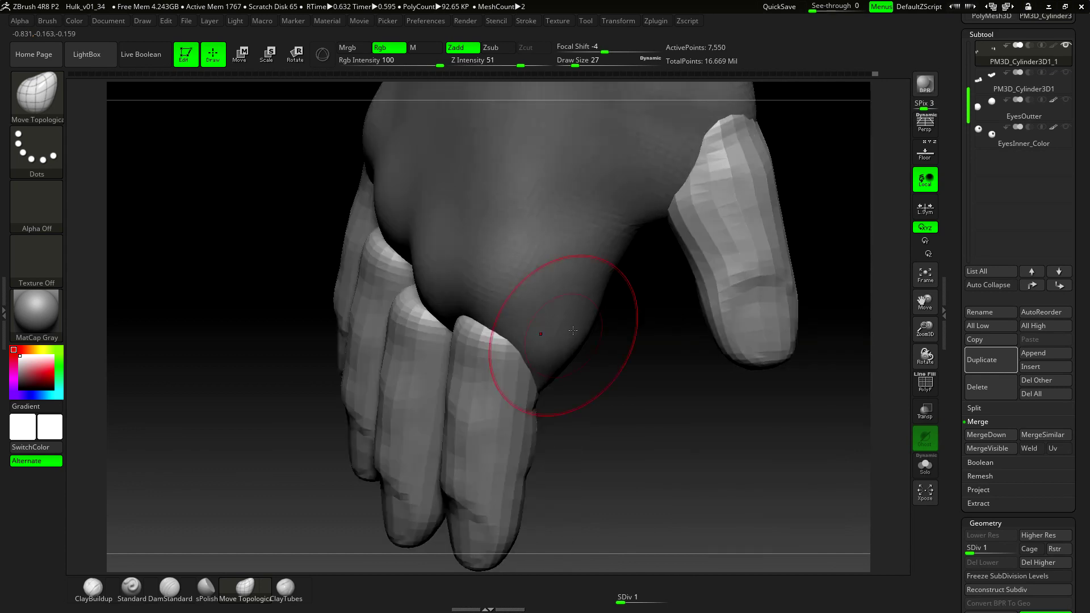
left_click_drag(571, 316, 596, 403)
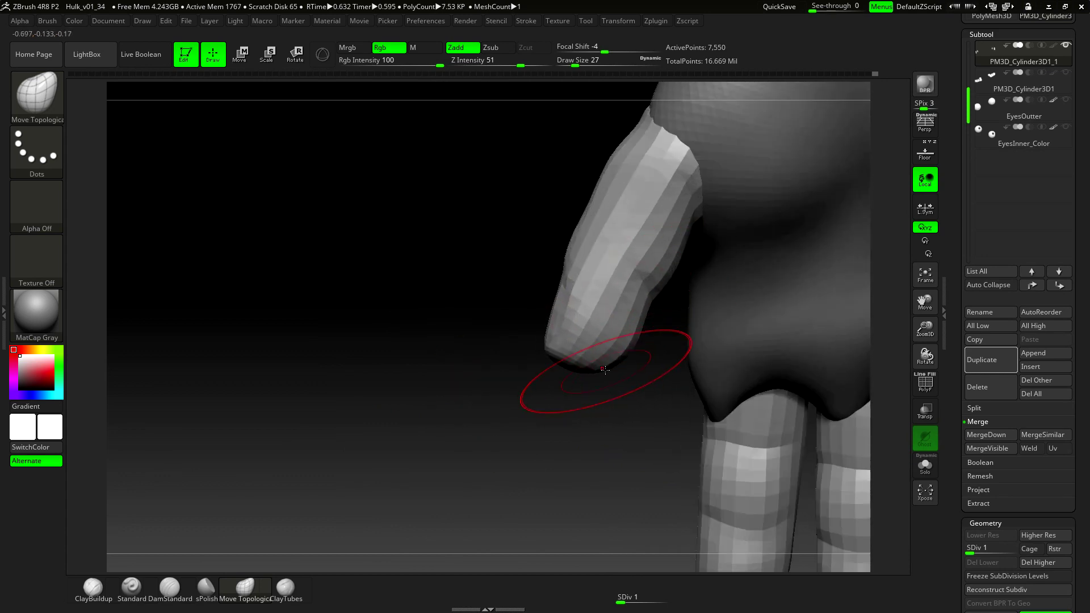
left_click_drag(625, 356, 615, 330)
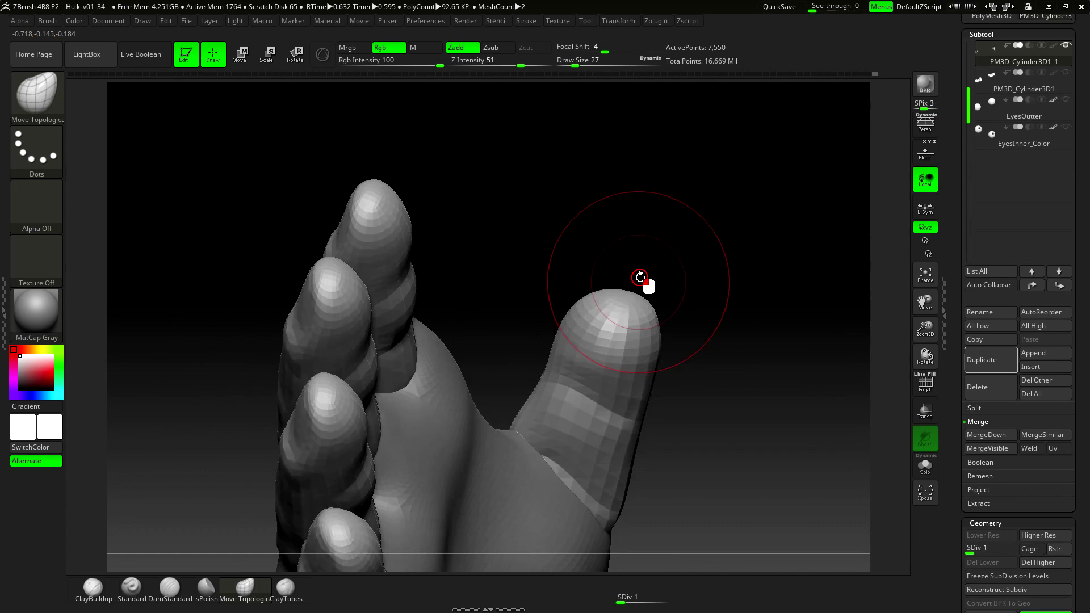
key("space")
mouse_move(640, 277)
left_mouse_down()
mouse_move(617, 294)
mouse_move(643, 300)
left_mouse_up()
key("space")
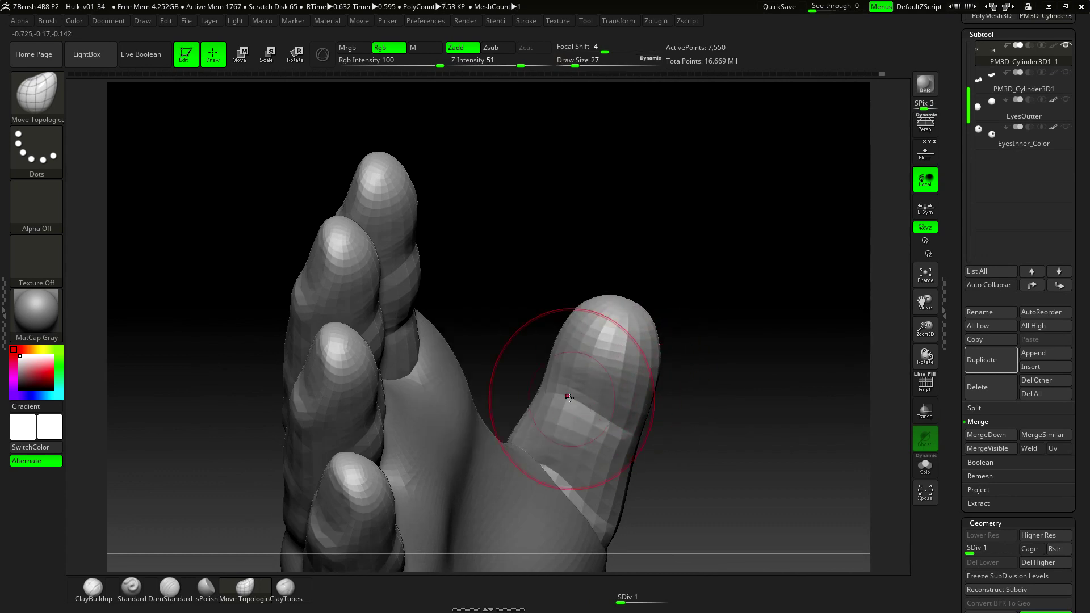
left_click_drag(554, 347, 613, 459)
Step: Mask the four fingers, rotate the thumb from its base with a transpose line along its length, and clear the mask
key("r")
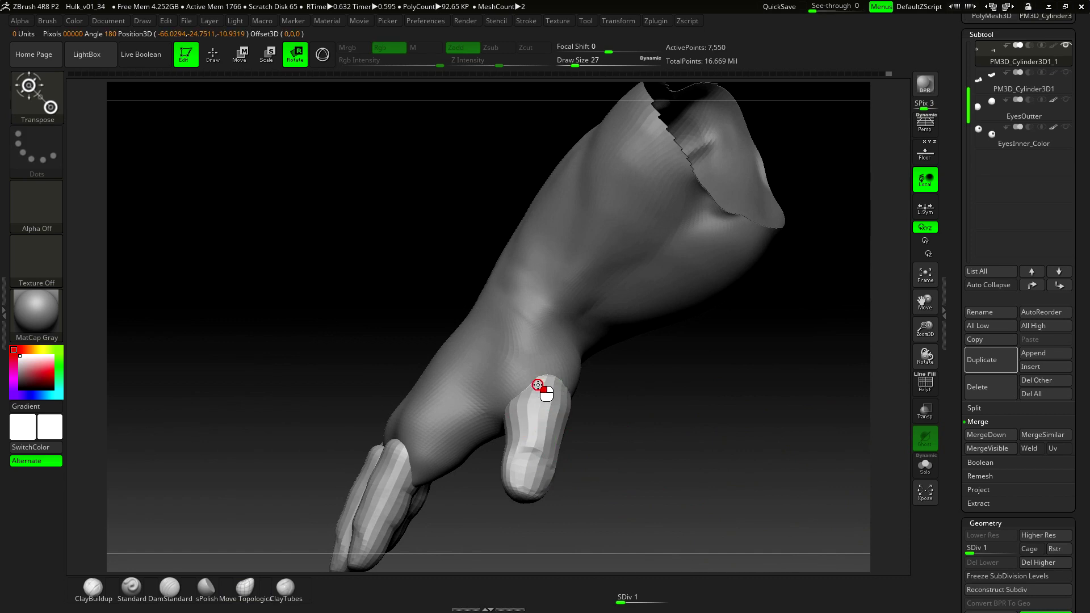
mouse_move(537, 377)
left_mouse_down("ctrl")
mouse_move(581, 497)
mouse_move(598, 492)
mouse_move(565, 463)
mouse_move(693, 438)
mouse_move(588, 437)
mouse_move(652, 382)
mouse_move(703, 379)
mouse_move(655, 347)
left_mouse_up("ctrl")
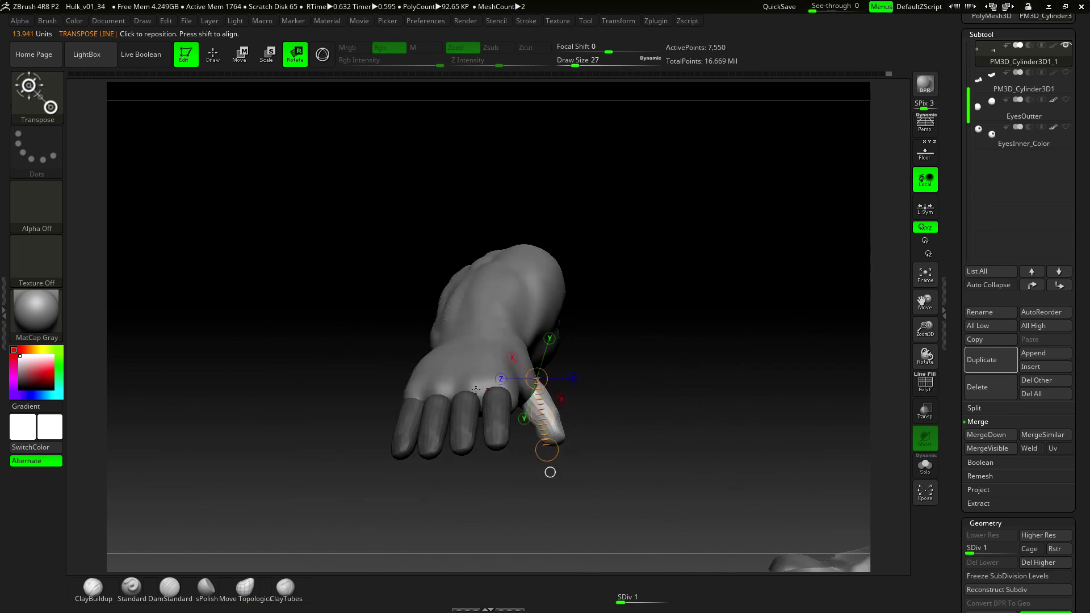
left_click_drag(495, 386, 679, 381)
left_click_drag(680, 391, 606, 326)
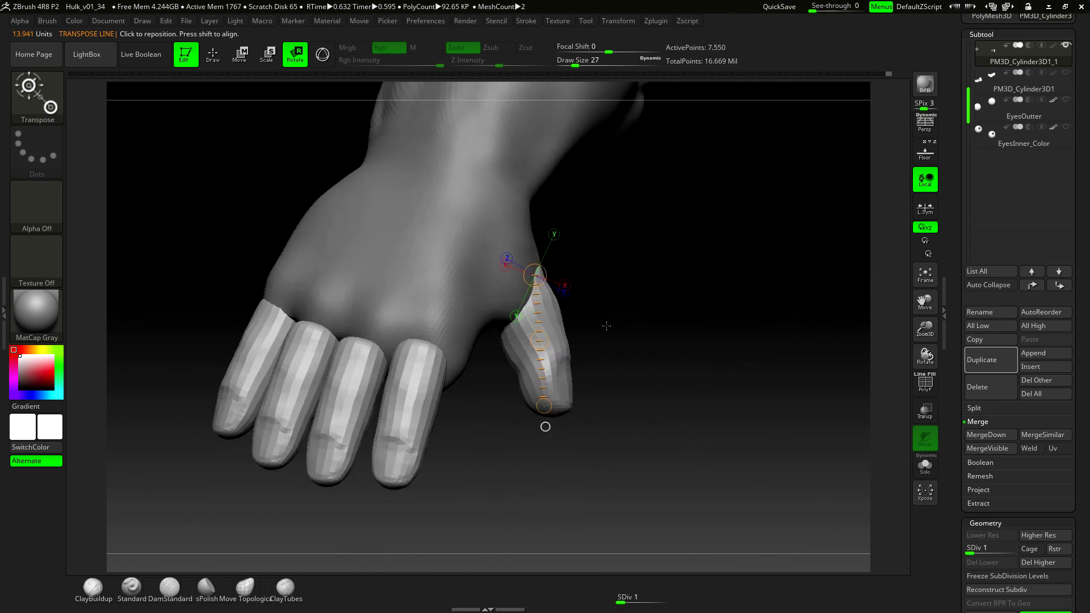
mouse_move(482, 514)
left_mouse_down()
mouse_move(519, 518)
mouse_move(511, 535)
mouse_move(498, 394)
mouse_move(552, 433)
left_mouse_up()
Step: Raise the finger mesh to subdivision level 2 and adjust the index finger's sides with the Move Topological brush
key("d")
key("q")
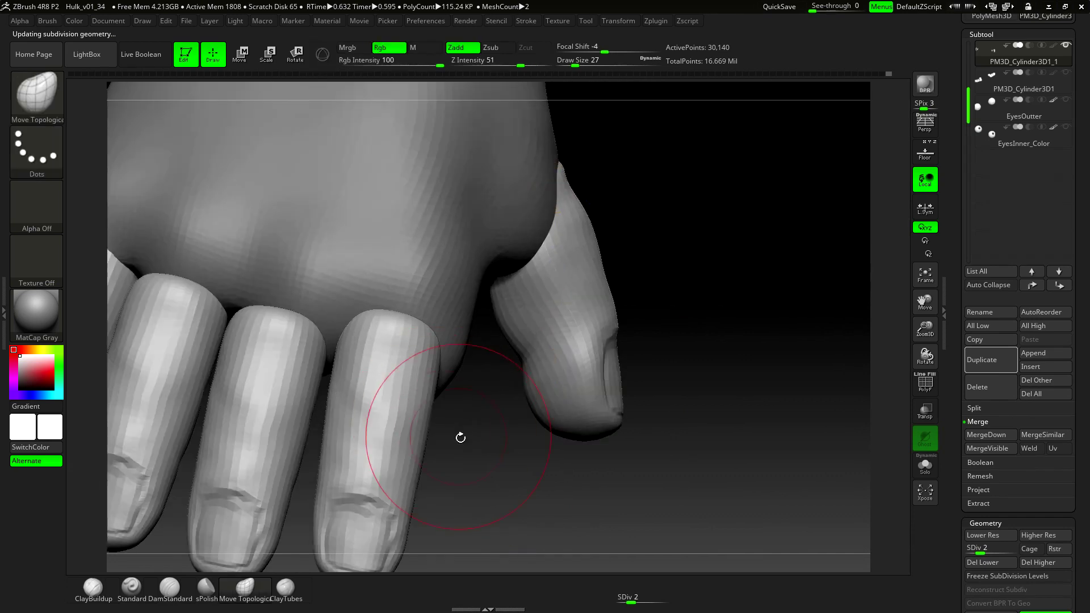
left_click_drag(460, 437, 490, 385)
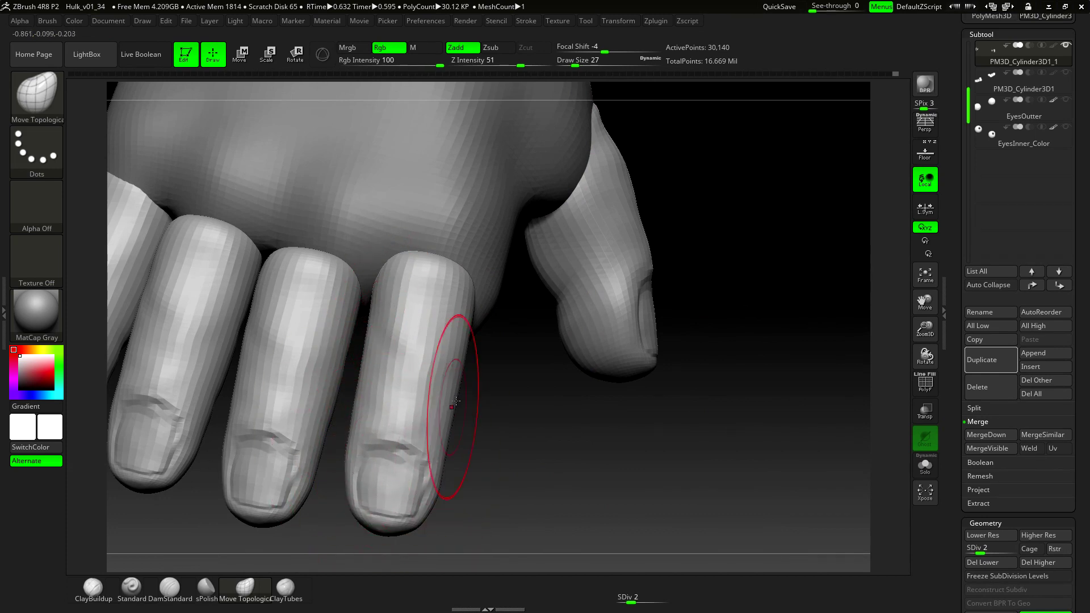
mouse_move(510, 365)
left_mouse_down()
mouse_move(483, 351)
mouse_move(513, 325)
left_mouse_up()
left_click_drag(545, 402, 499, 341)
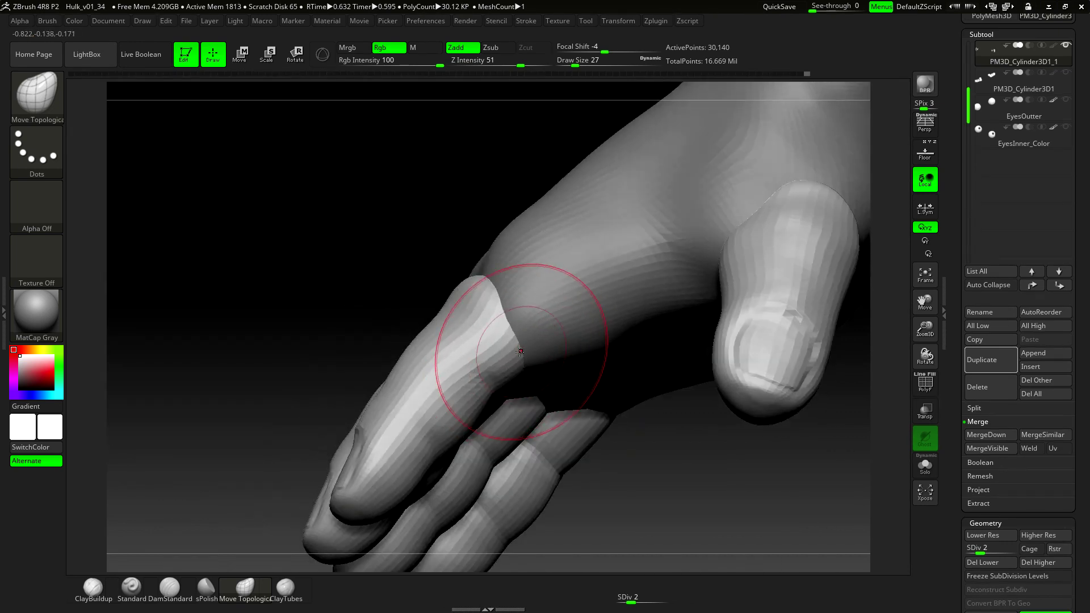
left_click_drag(650, 462, 578, 469)
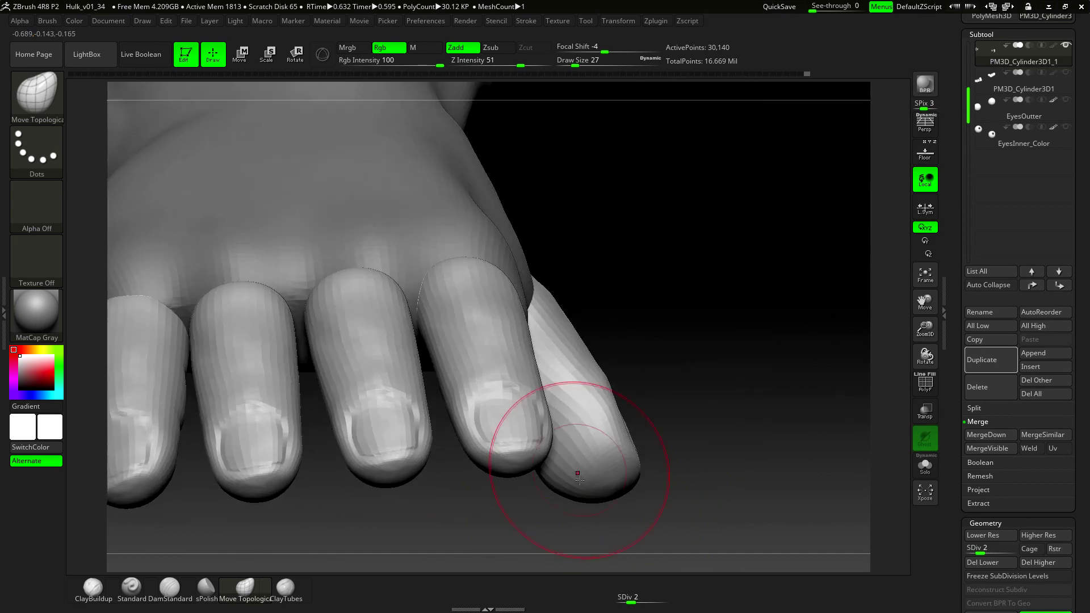
left_click_drag(719, 456, 694, 397)
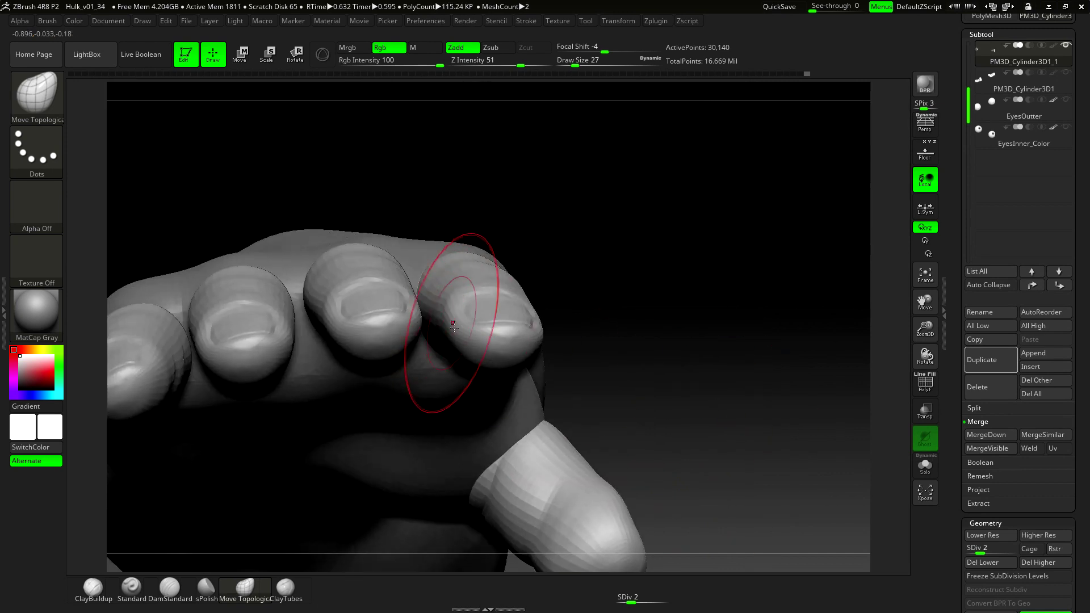
left_click_drag(466, 338, 462, 325)
mouse_move(626, 352)
left_mouse_down()
mouse_move(508, 349)
mouse_move(521, 314)
left_mouse_up()
Step: Shape the index finger's base over the knuckle and its inner side with the Move Topological brush at draw size 18
key("space")
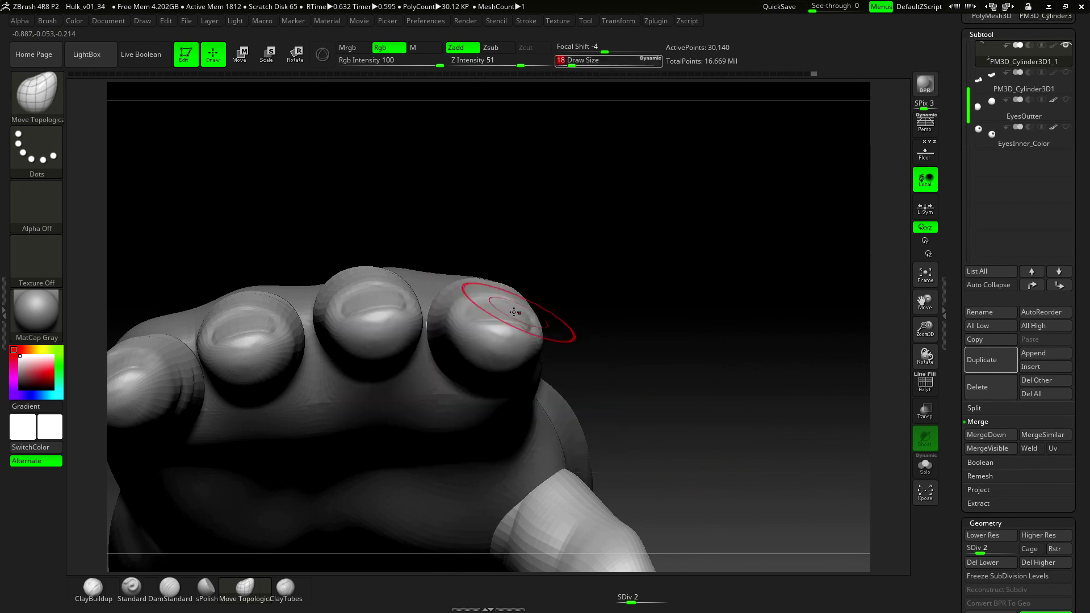
mouse_move(650, 293)
left_mouse_down()
mouse_move(549, 285)
mouse_move(556, 278)
left_mouse_up()
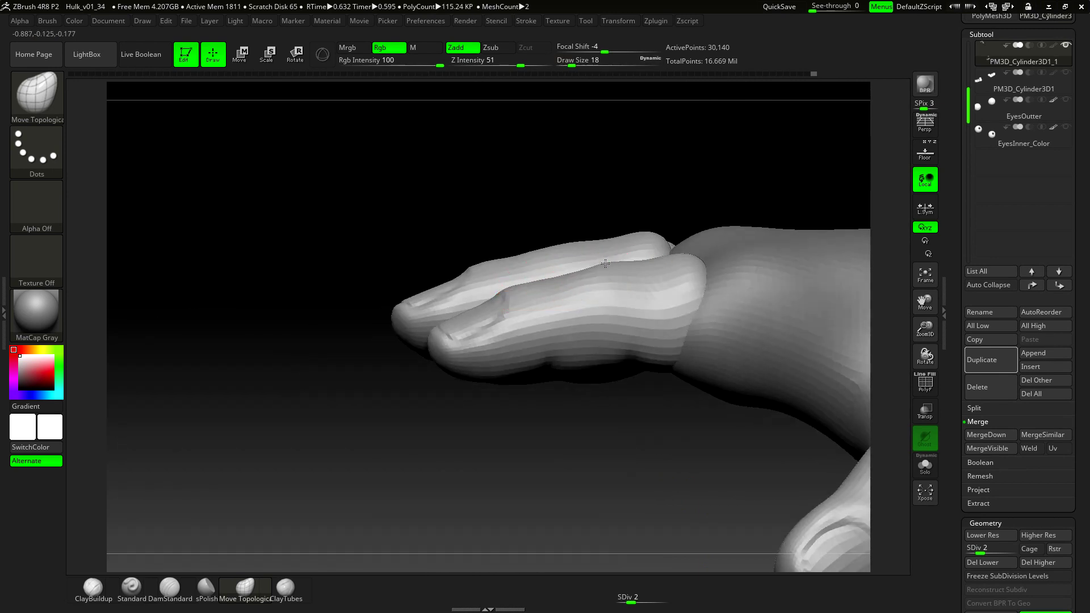
left_click_drag(686, 261, 685, 252)
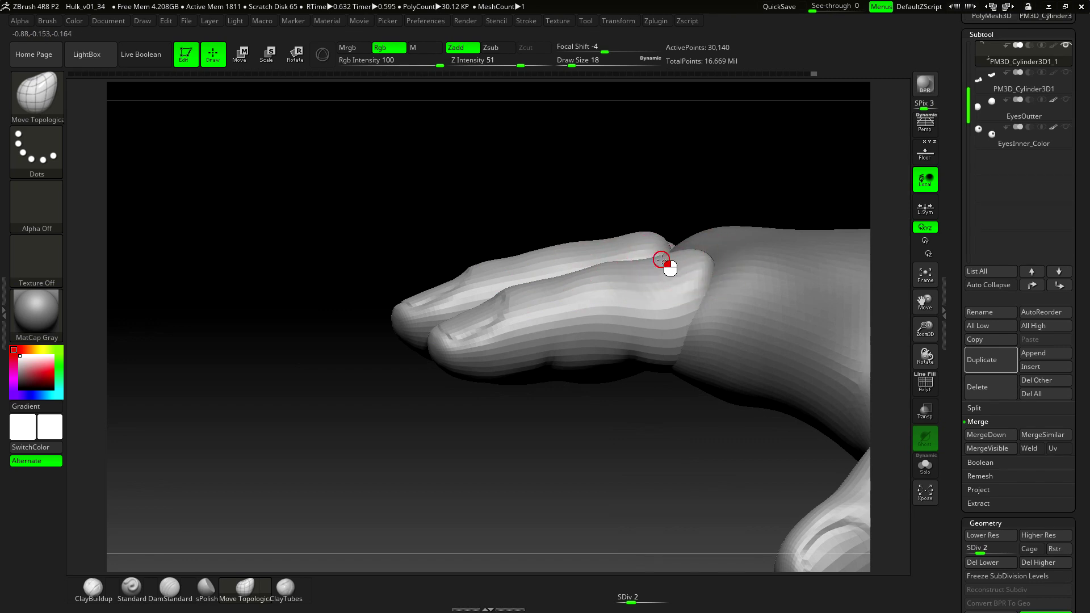
mouse_move(693, 199)
left_mouse_down()
mouse_move(747, 203)
mouse_move(788, 263)
mouse_move(772, 347)
mouse_move(758, 326)
left_mouse_up()
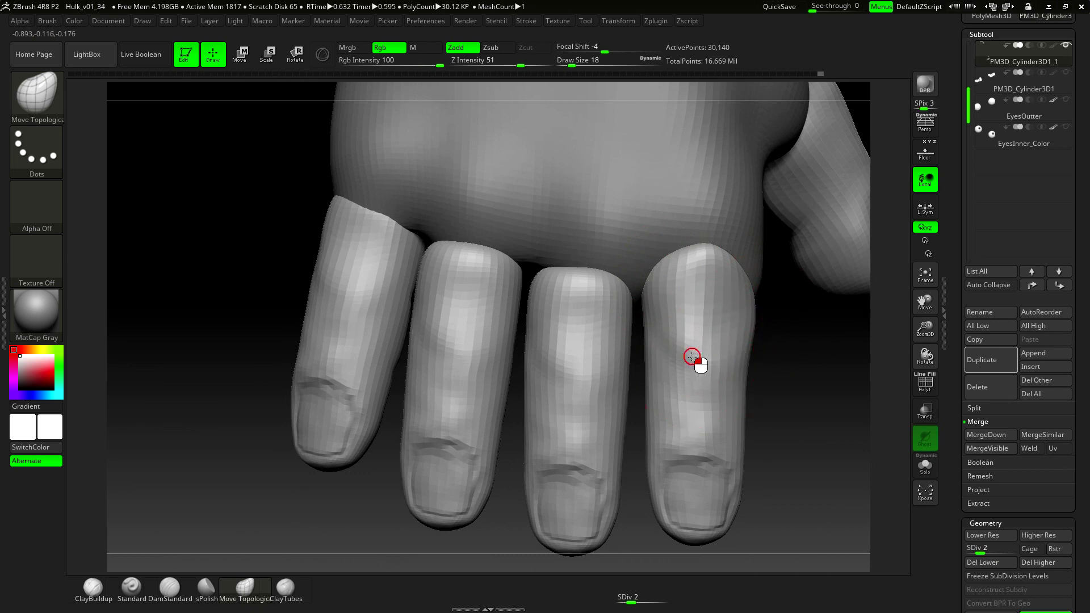
left_click_drag(652, 350, 653, 402)
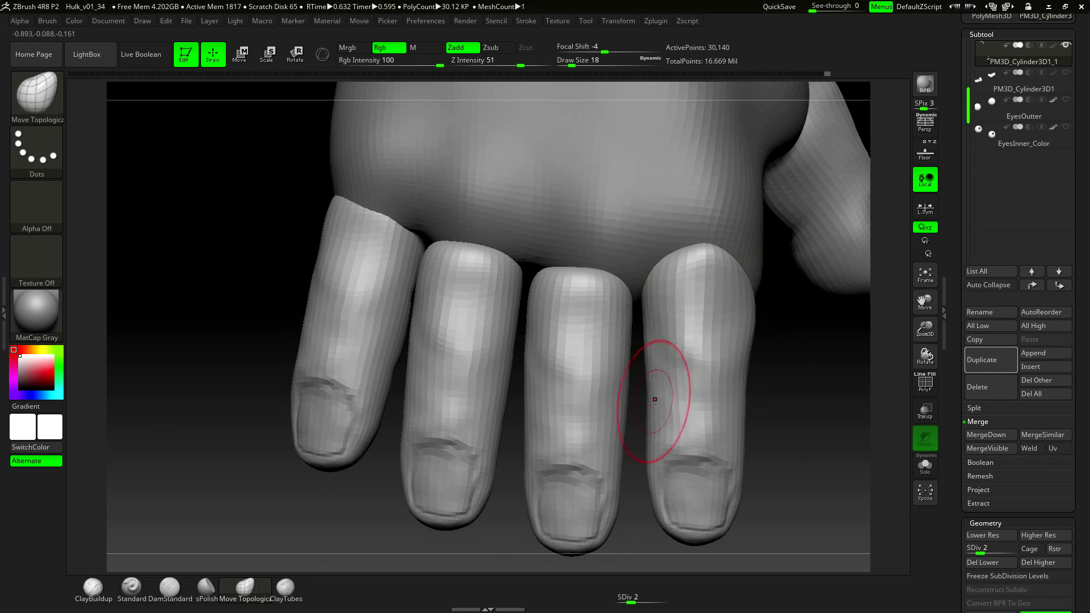
Step: Adjust the sides of the index and middle fingertips around the nails, reducing the brush's draw size to 17
left_click_drag(799, 490, 743, 440, "alt")
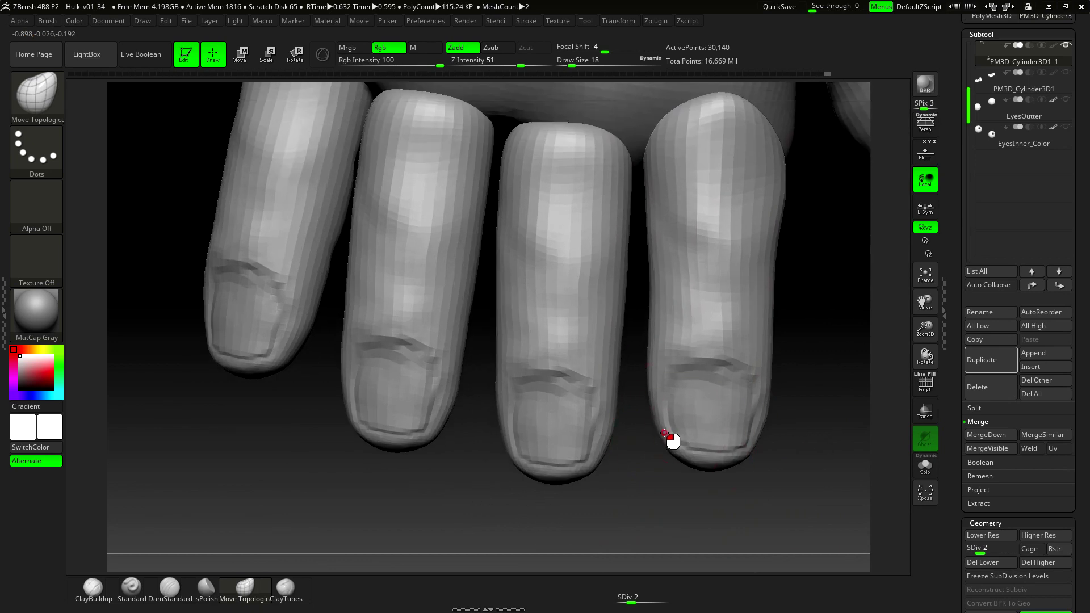
right_click(695, 417)
left_click_drag(666, 429, 659, 422)
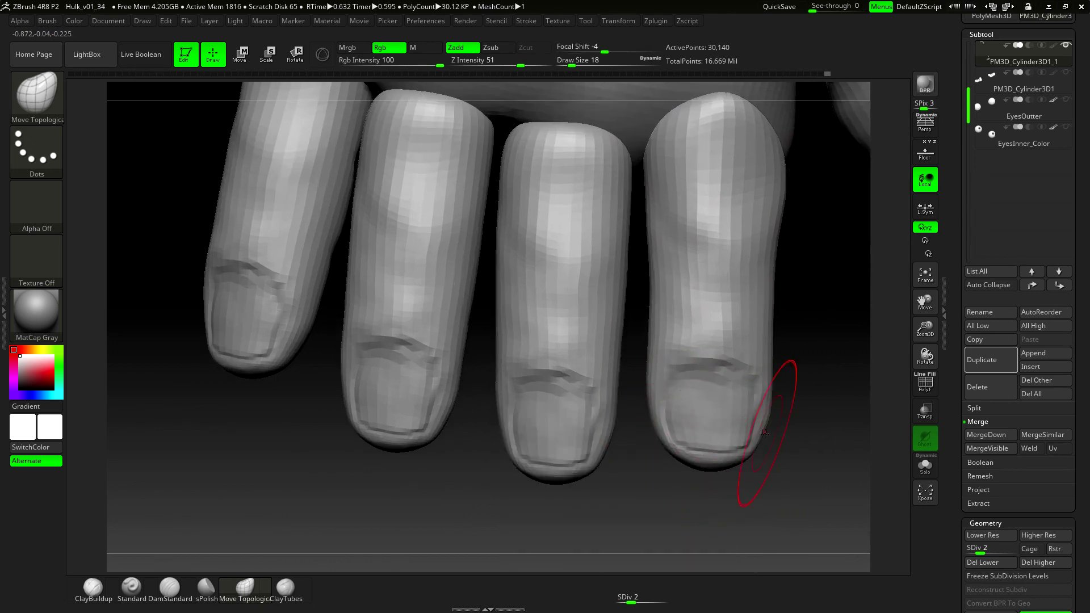
key("space")
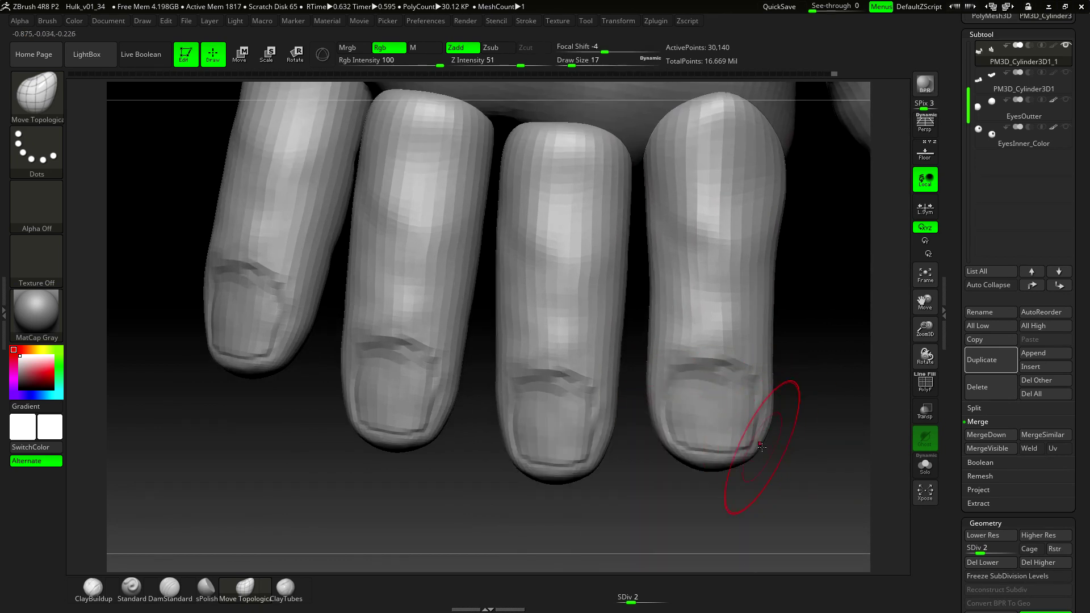
left_click_drag(592, 440, 623, 465)
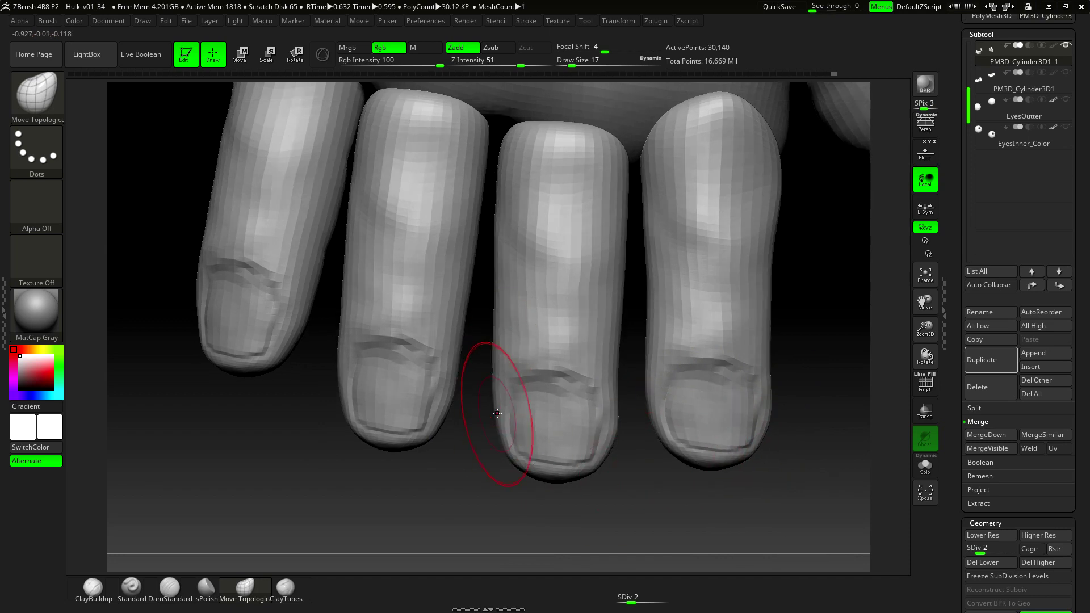
left_click_drag(500, 410, 494, 410)
Step: Reshape the rounded ends of the index and middle fingertips from an end-on view with the Move Topological brush
left_click_drag(496, 461, 506, 386, "shift")
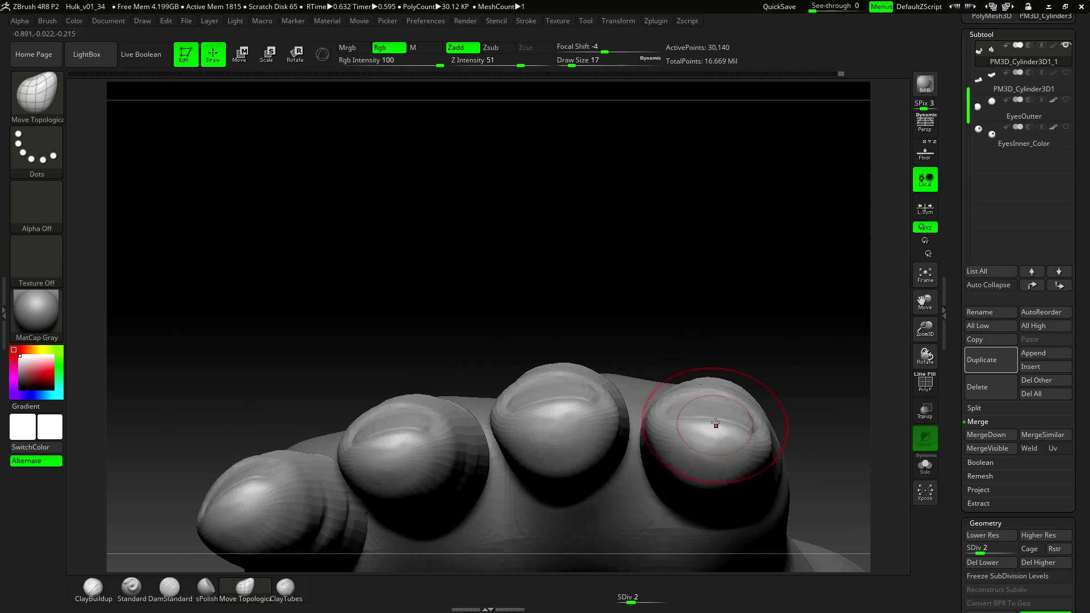
left_click_drag(716, 424, 717, 417)
mouse_move(752, 318)
left_mouse_down()
mouse_move(749, 292)
mouse_move(719, 266)
left_mouse_up()
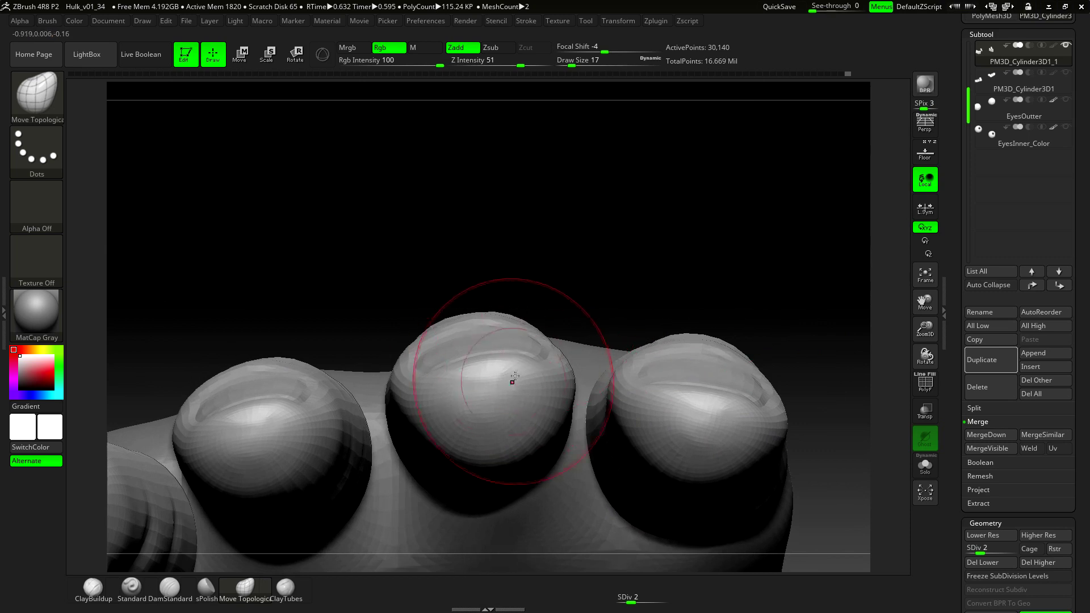
key("ctrl")
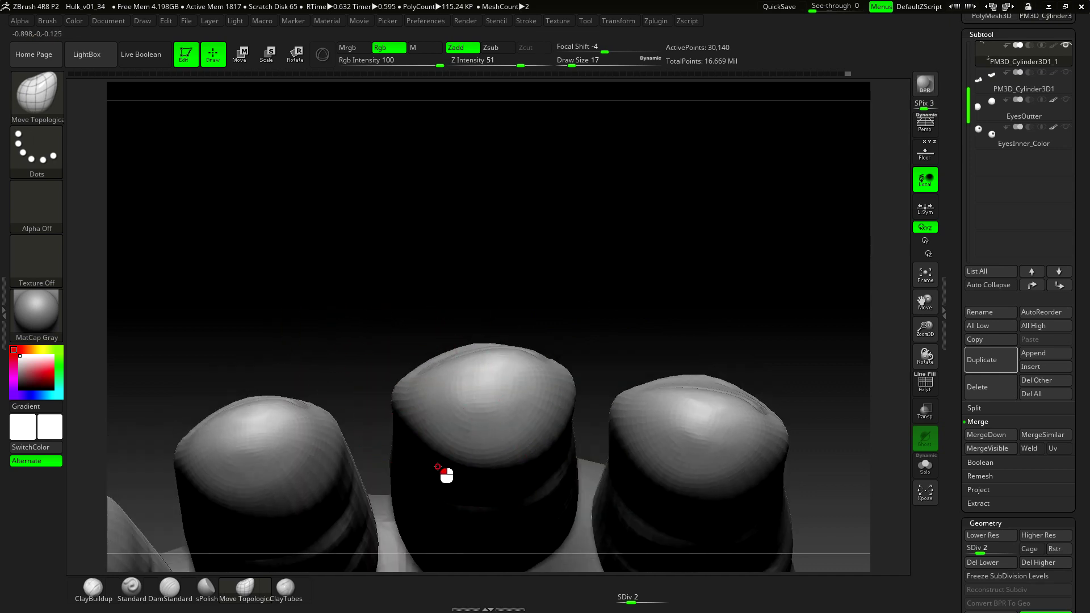
Step: Reduce the Move Topological brush's draw size to 14 and reshape the rounded fingertips from an end-on view
left_click_drag(438, 466, 493, 476)
left_click_drag(543, 435, 552, 445)
key("space")
left_click_drag(501, 372, 497, 373)
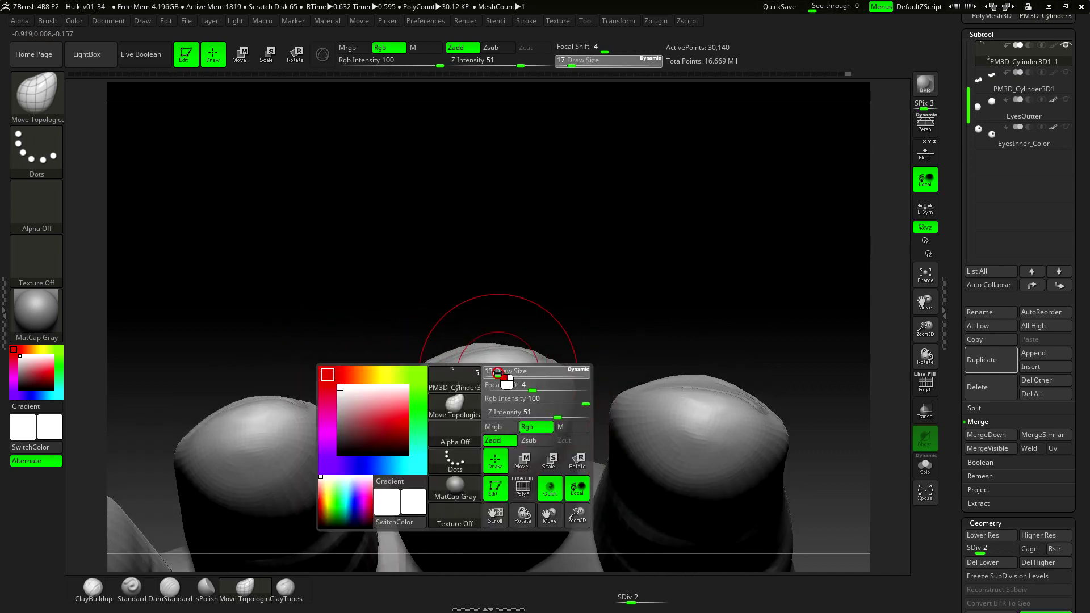
right_click_drag(380, 352, 420, 382)
right_click_drag(391, 465, 400, 436)
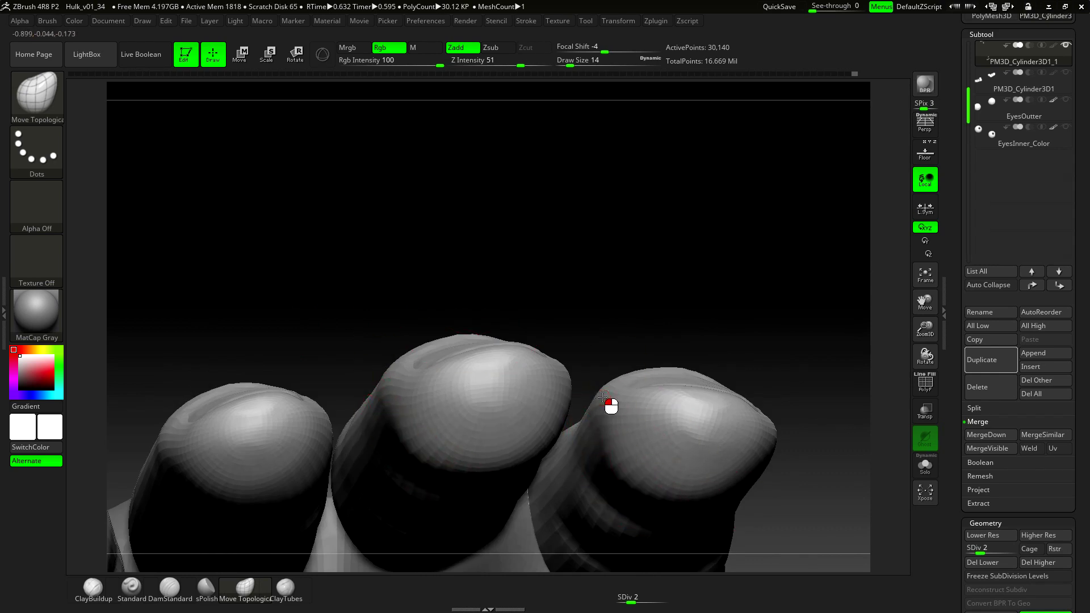
mouse_move(771, 357)
left_mouse_down()
mouse_move(817, 358)
mouse_move(817, 333)
mouse_move(733, 287)
mouse_move(674, 380)
left_mouse_up()
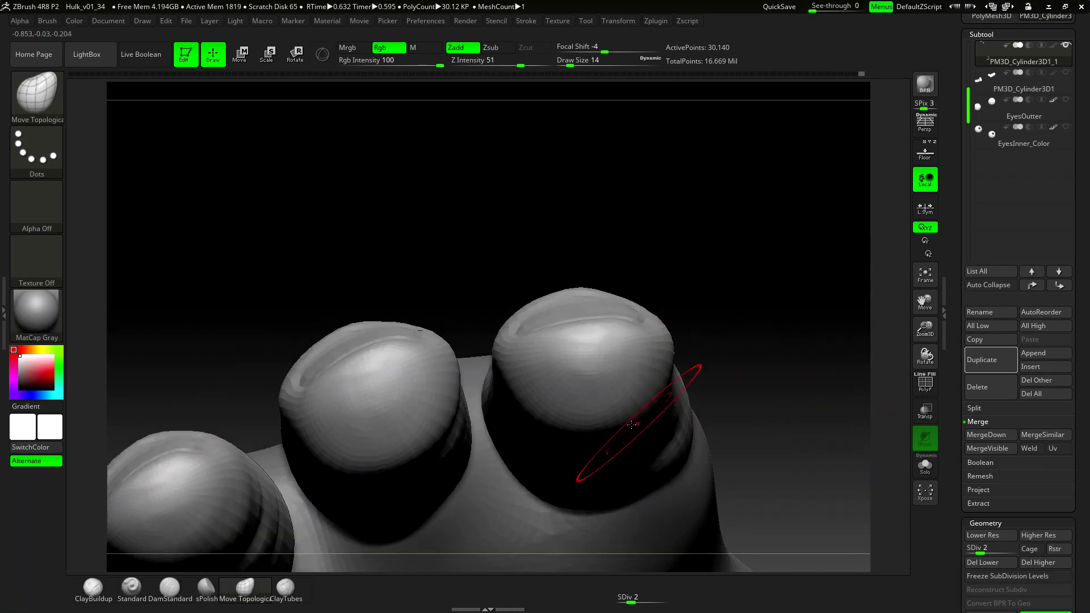
Step: Refine the sides and undersides of the fingertips below the nails with the Move Topological brush at draw size 14
mouse_move(754, 385)
left_mouse_down()
mouse_move(686, 399)
mouse_move(680, 378)
left_mouse_up()
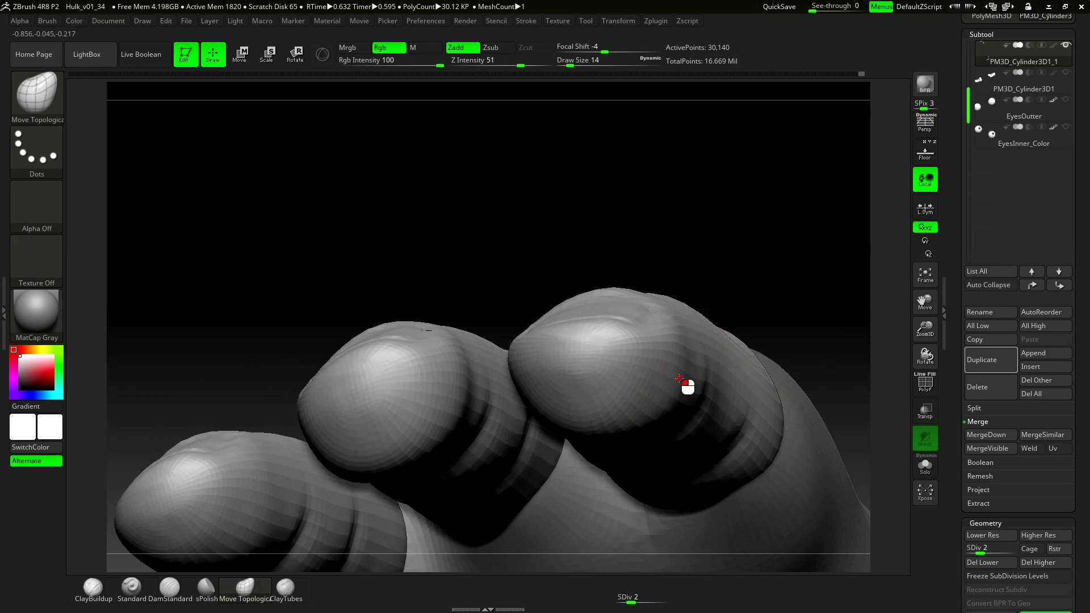
mouse_move(806, 295)
left_mouse_down()
mouse_move(778, 306)
mouse_move(611, 214)
mouse_move(545, 134)
mouse_move(440, 184)
mouse_move(425, 215)
left_mouse_up()
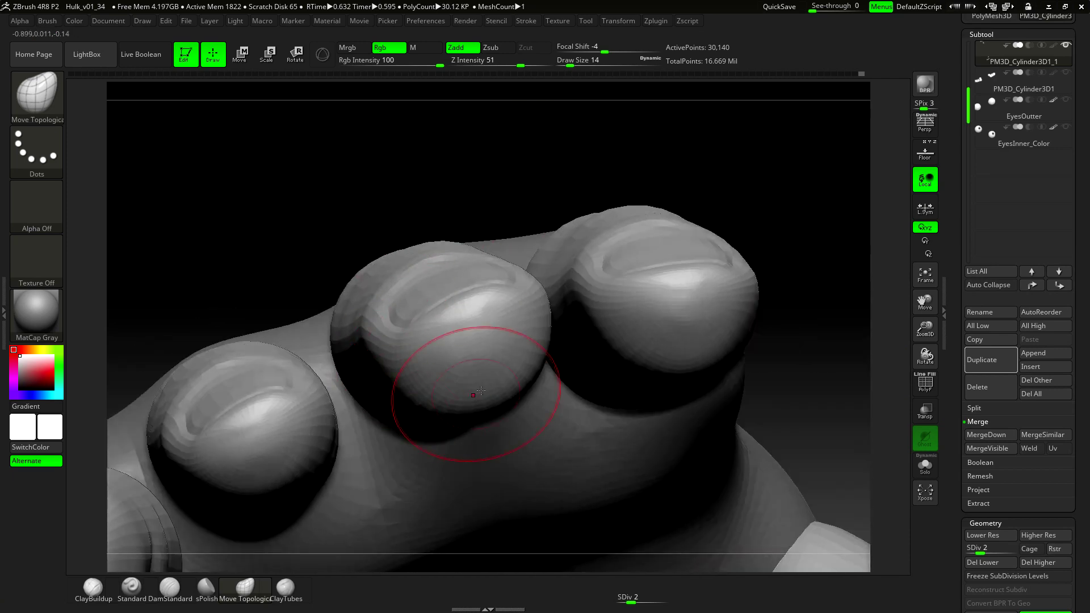
left_click_drag(483, 287, 521, 284)
mouse_move(581, 196)
left_mouse_down()
mouse_move(482, 199)
mouse_move(450, 280)
left_mouse_up()
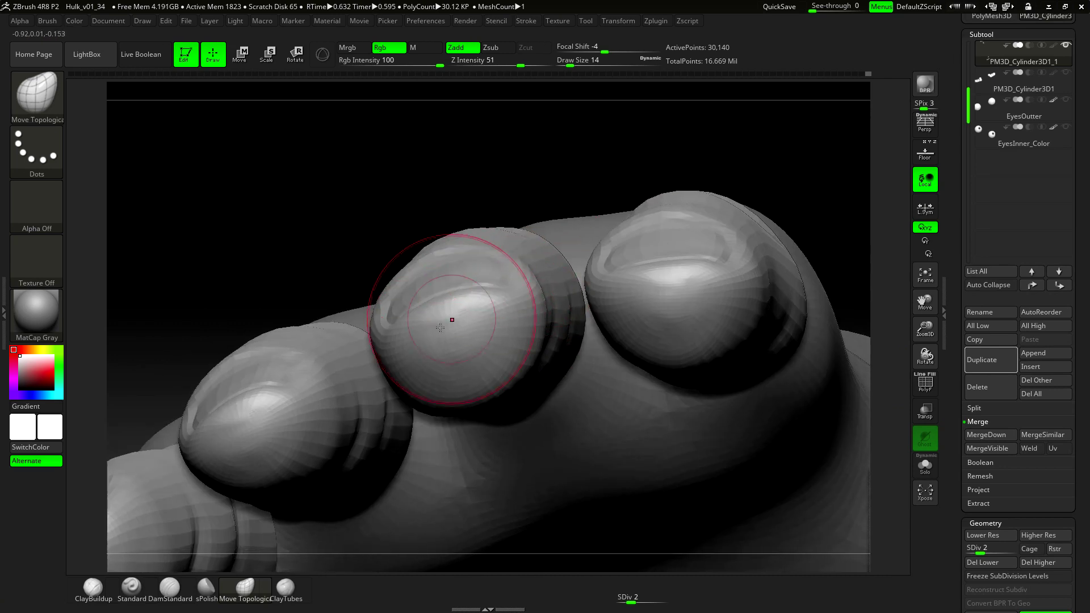
left_click_drag(369, 283, 394, 234, "alt")
left_click_drag(453, 343, 438, 287)
Step: Switch the material to MatCap Skin06 and adjust the contours of the fingertips around the nails
left_click(41, 315)
left_click(799, 370)
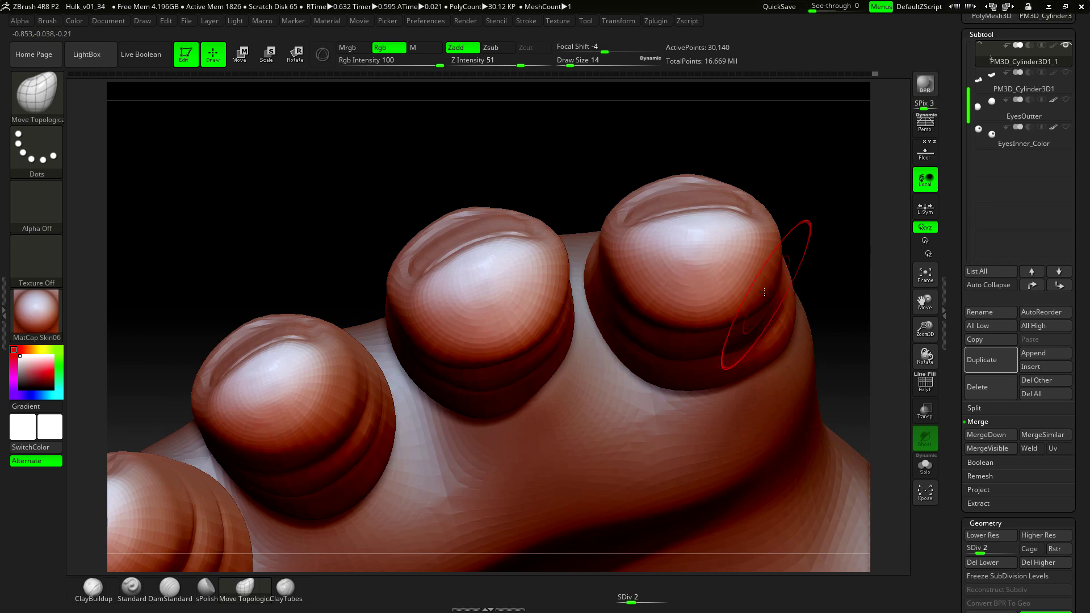
left_click_drag(503, 134, 489, 272)
mouse_move(723, 510)
left_mouse_down("alt")
mouse_move(620, 399)
mouse_move(613, 376)
left_mouse_up("alt")
left_click_drag(401, 466, 421, 477)
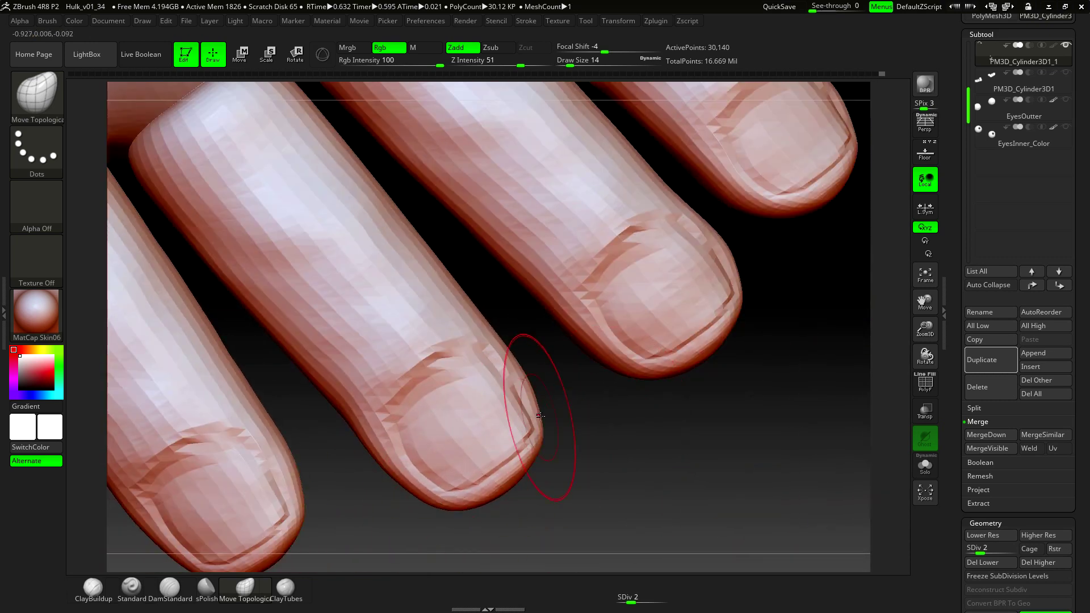
left_click_drag(592, 453, 570, 324)
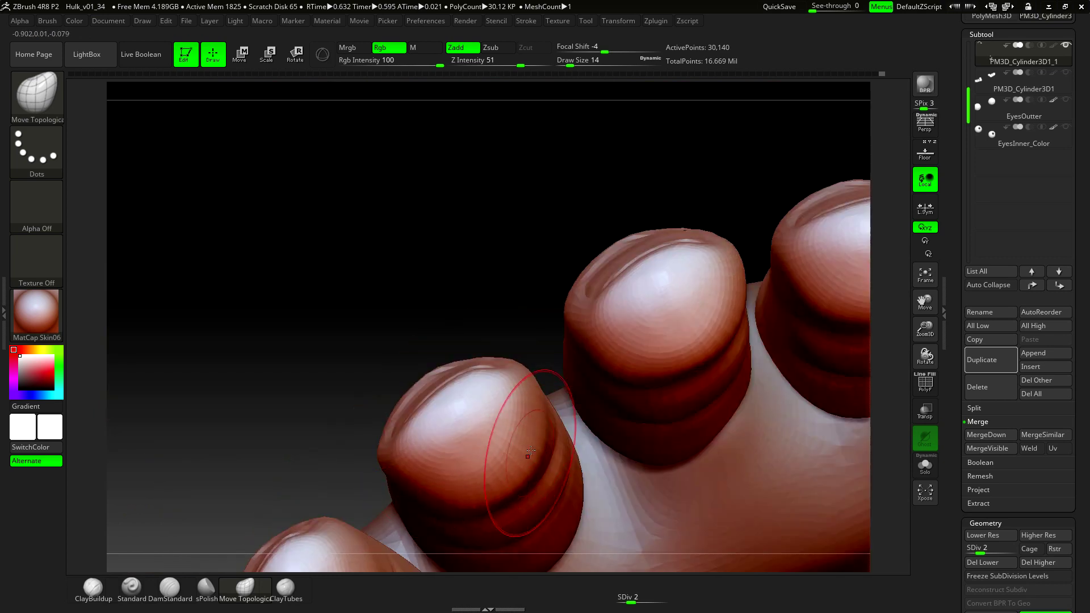
left_click_drag(454, 295, 460, 340)
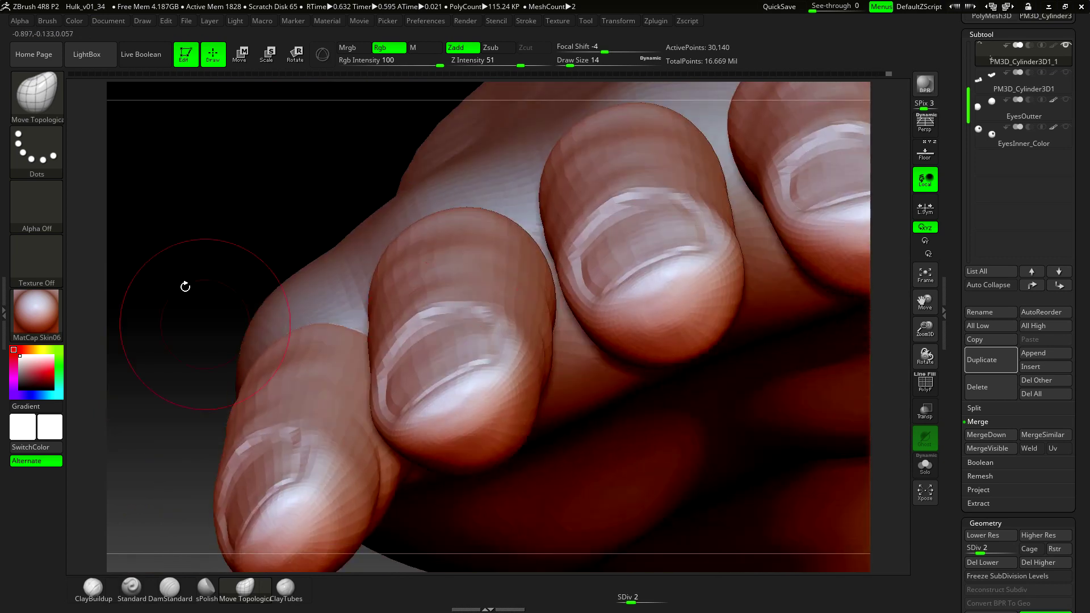
Step: Set the draw size to 17 and reshape the ends and sides of all four fingers from an end-on view
mouse_move(185, 287)
left_mouse_down("alt")
mouse_move(146, 268)
mouse_move(219, 354)
mouse_move(453, 531)
mouse_move(411, 455)
mouse_move(403, 518)
mouse_move(461, 502)
mouse_move(454, 516)
mouse_move(654, 511)
mouse_move(644, 517)
mouse_move(733, 465)
mouse_move(742, 319)
mouse_move(788, 229)
mouse_move(468, 389)
mouse_move(503, 414)
left_mouse_up("alt")
key("space")
left_click_drag(525, 357, 530, 283, "alt")
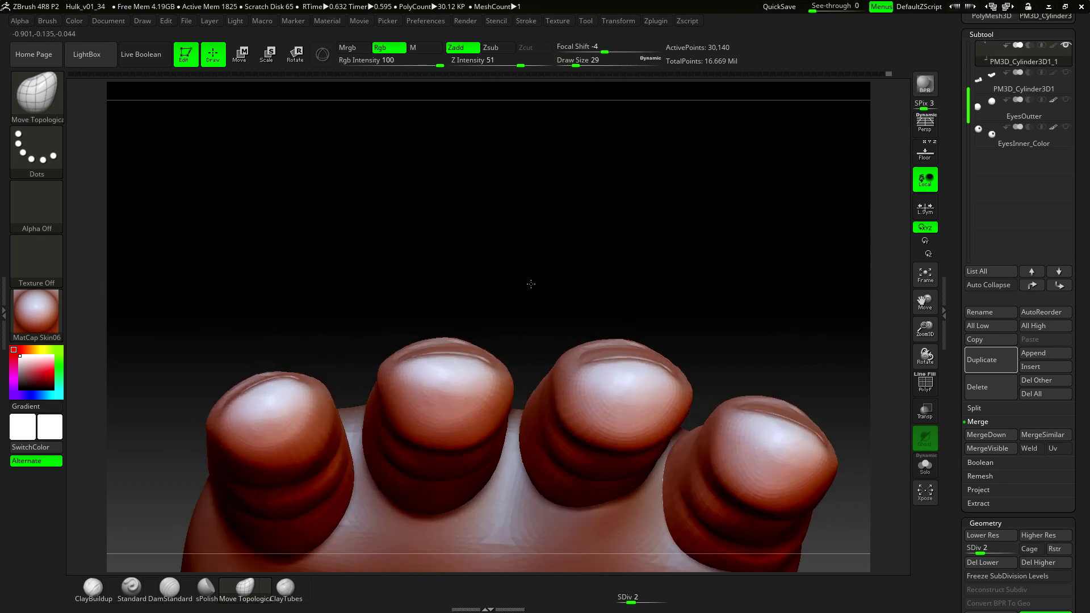
key("space")
left_click_drag(414, 373, 406, 374)
left_click_drag(399, 443, 396, 438)
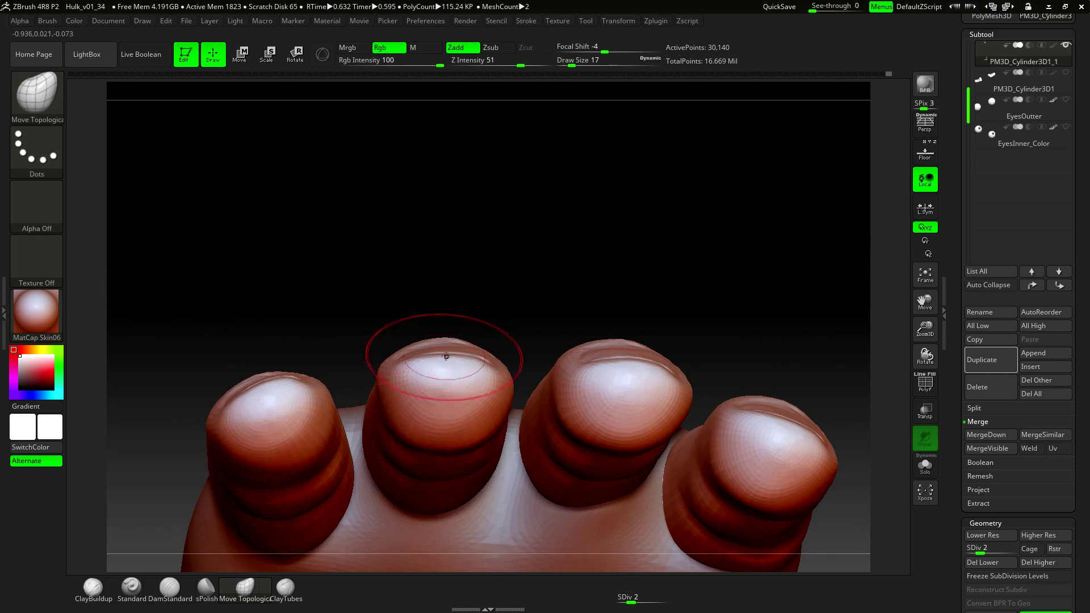
mouse_move(449, 356)
left_mouse_down()
mouse_move(474, 340)
mouse_move(453, 221)
mouse_move(333, 340)
left_mouse_up()
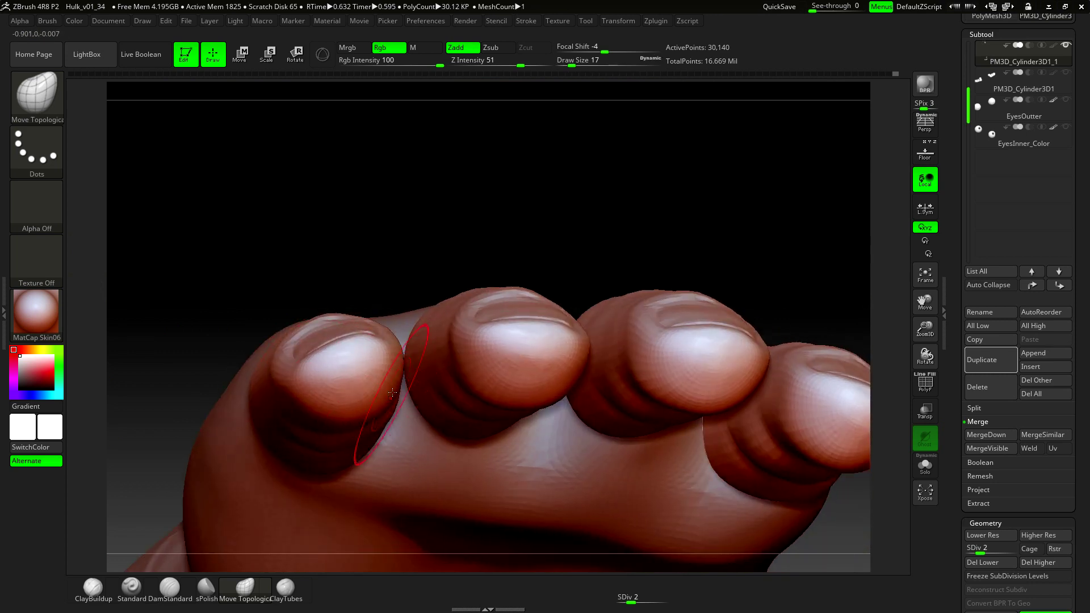
left_click_drag(406, 434, 323, 437)
left_click_drag(428, 472, 398, 432)
Step: Set the draw size to 54, trace the fingertips' arc with the mask lasso, and adjust the fingers' outlines from the back of the hand
key("space")
left_click_drag(373, 375, 398, 377)
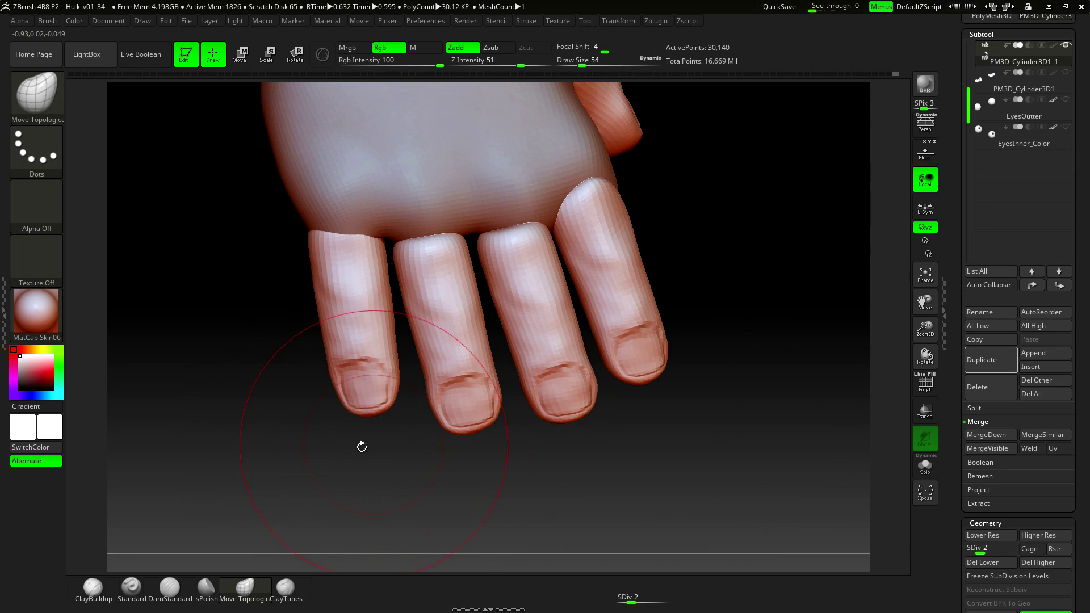
key("ctrl")
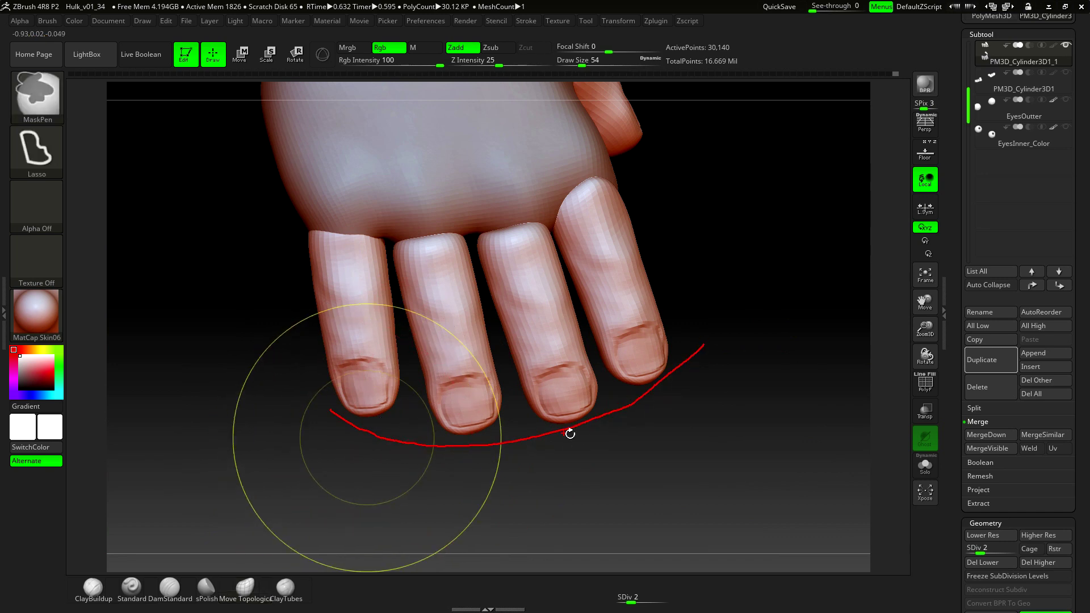
left_click_drag(569, 433, 562, 418, "ctrl")
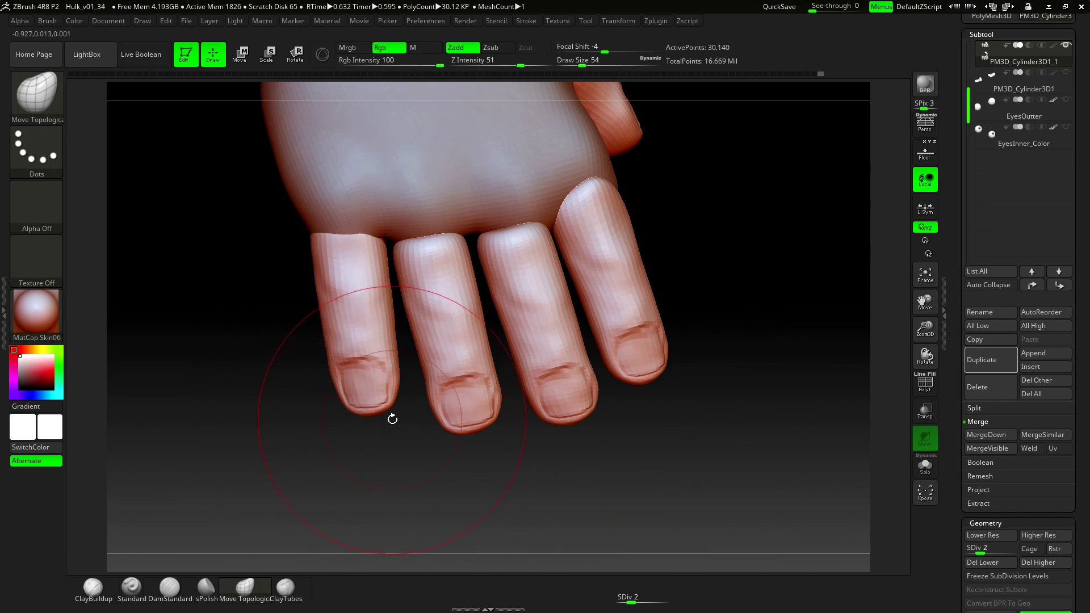
mouse_move(395, 406)
left_mouse_down()
mouse_move(516, 356)
mouse_move(468, 347)
mouse_move(495, 288)
left_mouse_up()
Step: Set the draw size to 20 and shape the outer side of the little finger from the palm side
key("space")
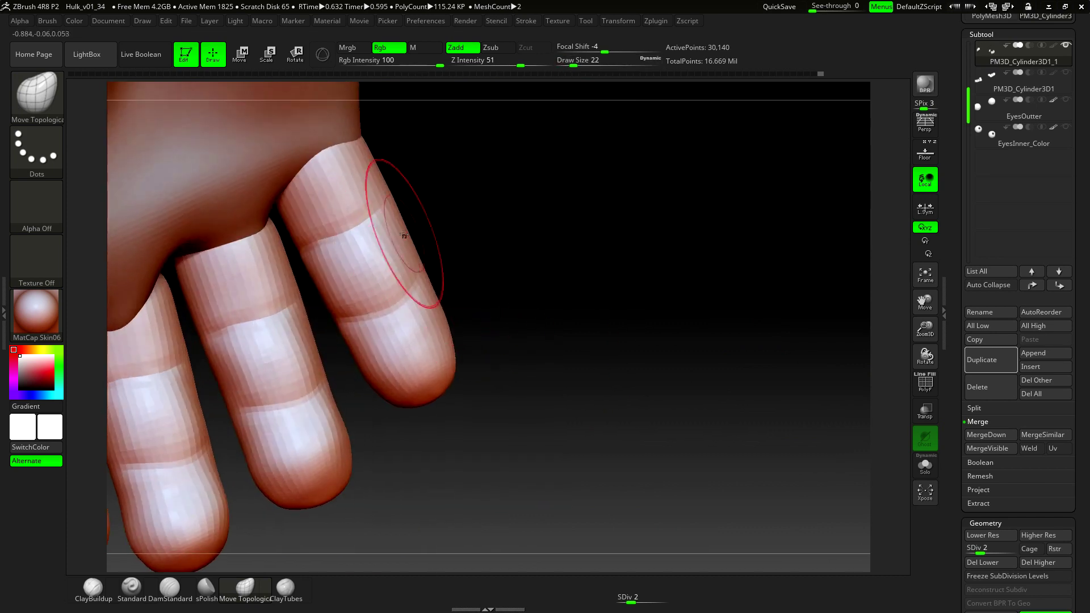
left_click_drag(444, 225, 385, 200)
key("space")
left_click_drag(397, 198, 396, 199)
left_click_drag(368, 150, 368, 152)
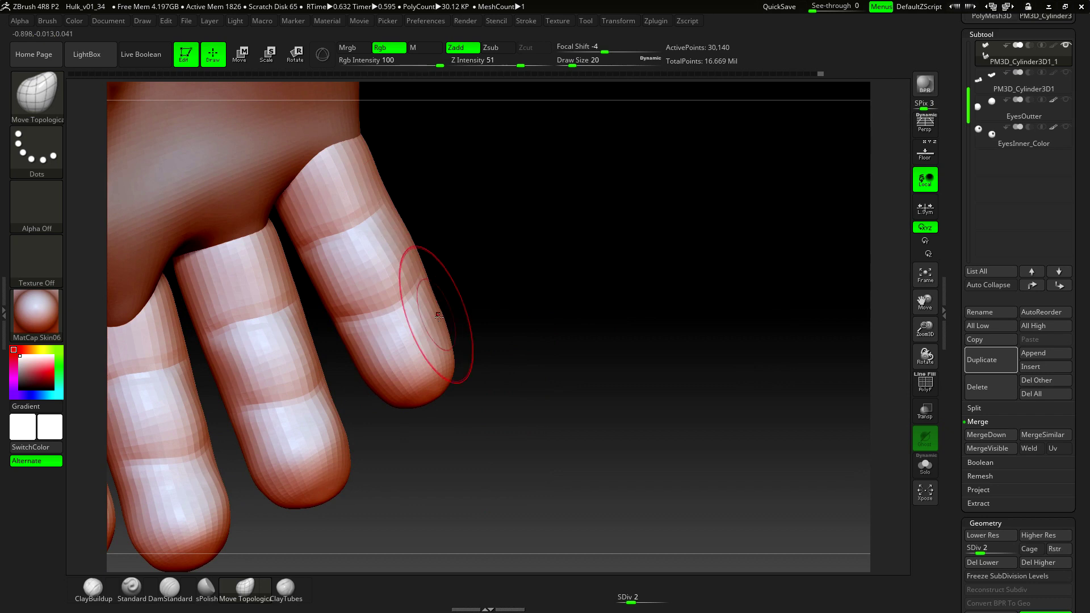
left_click_drag(486, 312, 536, 296, "alt")
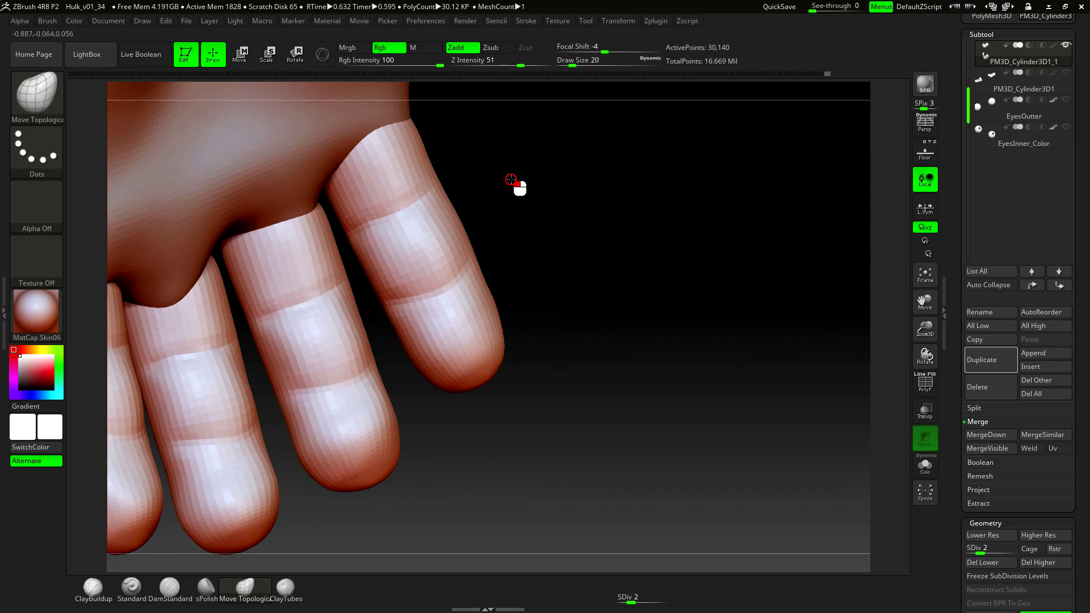
Step: Reduce the draw size to 14 and refine the finger outlines from the palm side
mouse_move(515, 185)
left_mouse_down()
mouse_move(654, 204)
mouse_move(642, 265)
mouse_move(563, 345)
mouse_move(627, 425)
mouse_move(567, 436)
mouse_move(492, 425)
mouse_move(502, 416)
left_mouse_up()
key("space")
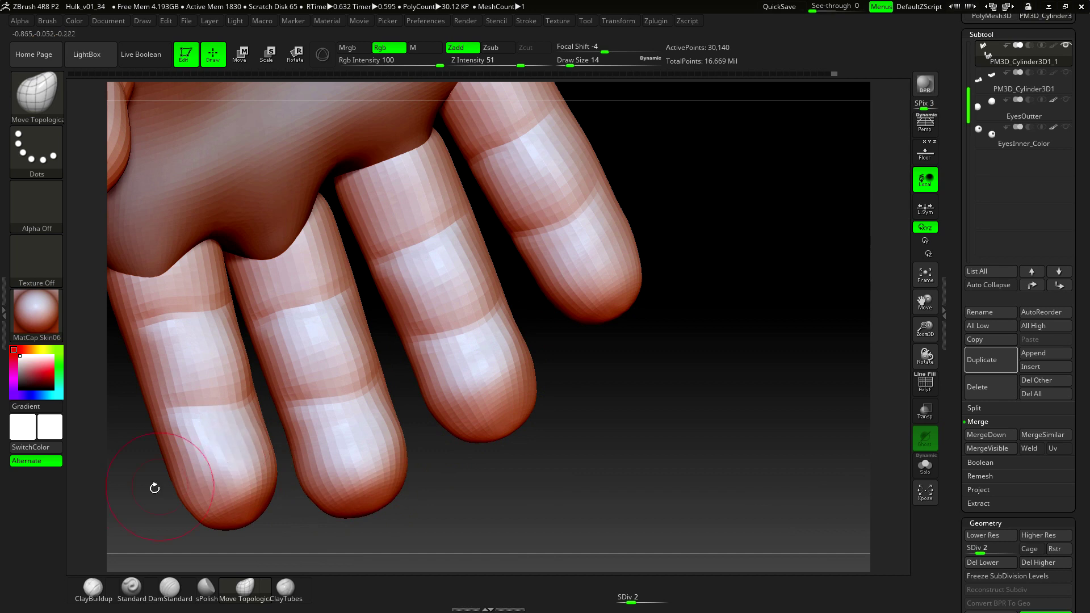
mouse_move(154, 488)
left_mouse_down()
mouse_move(141, 431)
mouse_move(237, 425)
mouse_move(170, 506)
mouse_move(255, 413)
left_mouse_up()
Step: Set the draw size to 37 and adjust the thumb's overall shape and base from the back and palm sides
key("space")
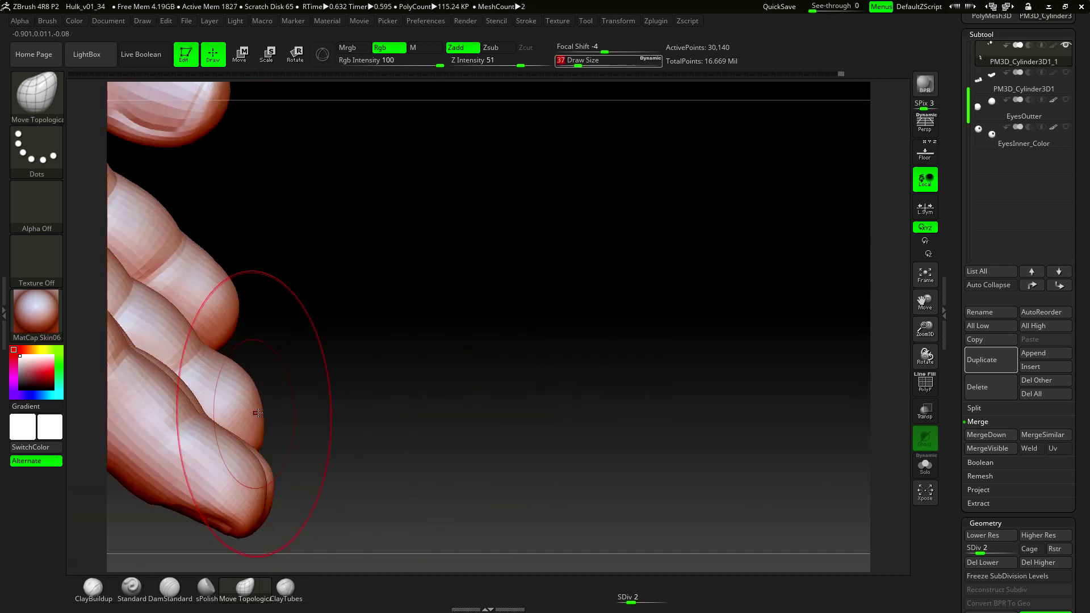
mouse_move(368, 358)
left_mouse_down()
mouse_move(486, 316)
mouse_move(476, 337)
mouse_move(415, 289)
left_mouse_up()
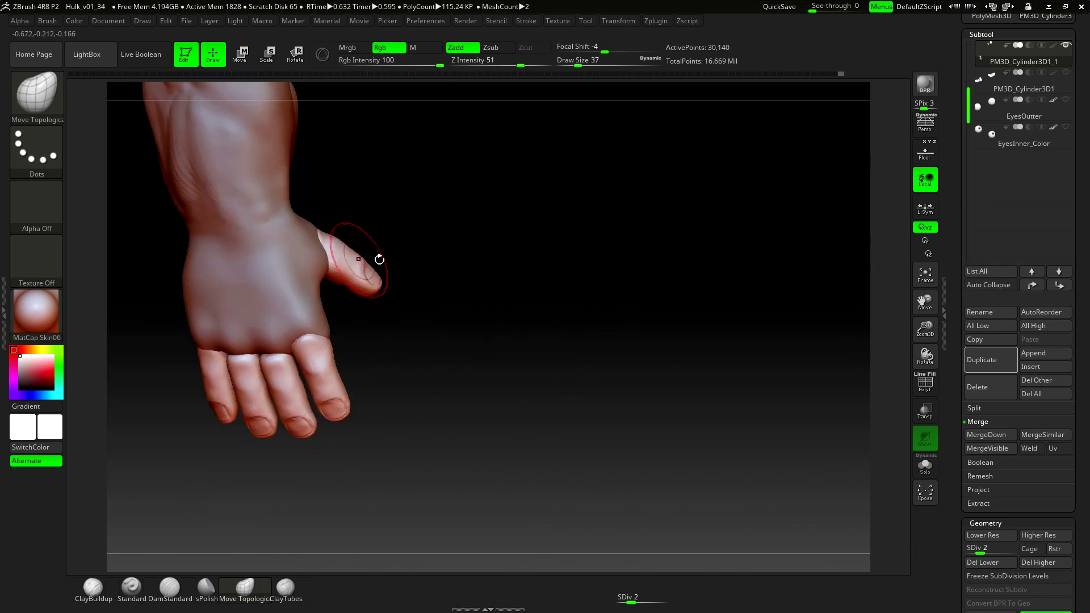
mouse_move(380, 258)
left_mouse_down()
mouse_move(447, 249)
mouse_move(488, 374)
mouse_move(365, 407)
mouse_move(275, 409)
mouse_move(214, 450)
mouse_move(395, 306)
mouse_move(390, 323)
left_mouse_up()
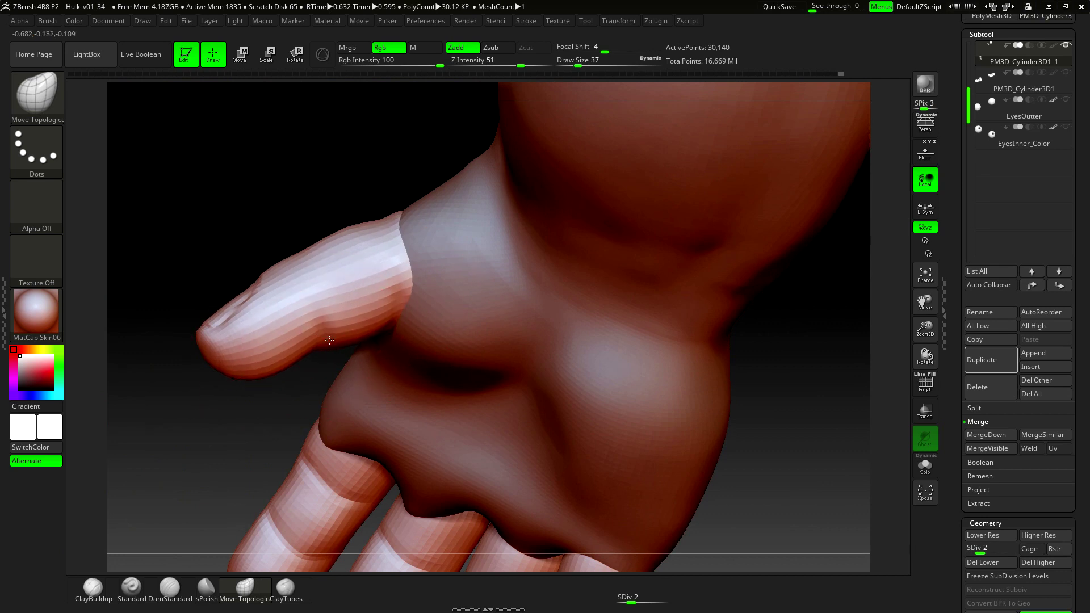
left_click_drag(329, 340, 233, 427)
left_click_drag(411, 432, 333, 385)
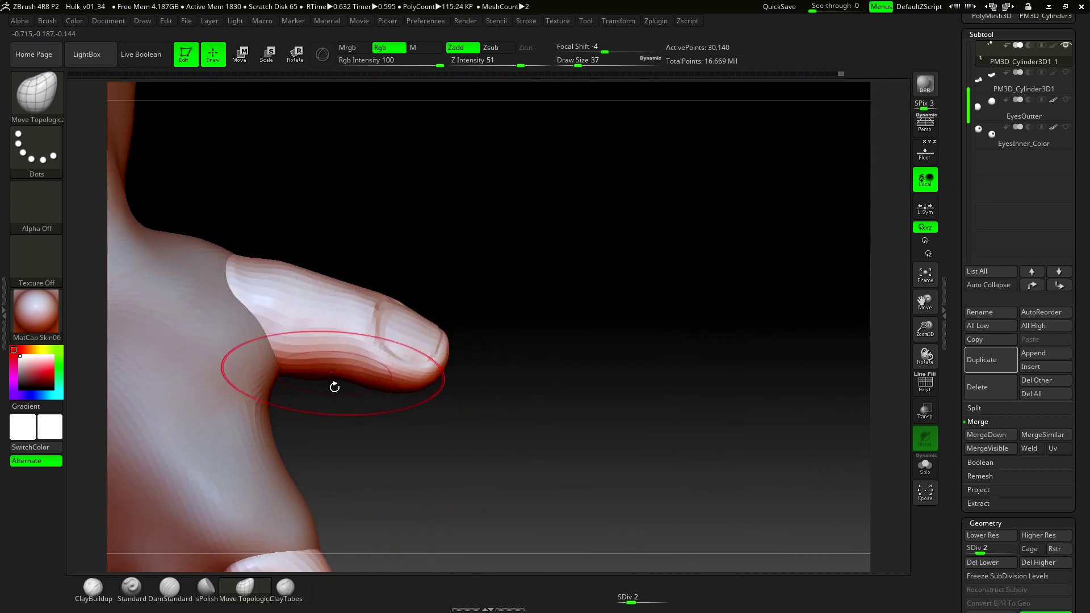
left_click_drag(368, 435, 420, 430)
left_click_drag(521, 410, 445, 317)
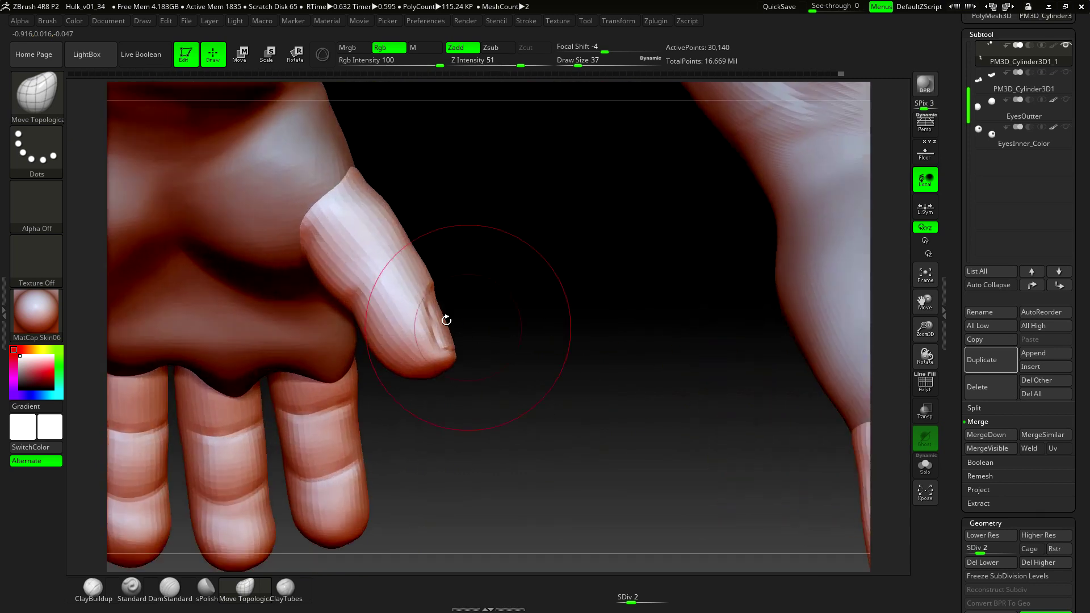
left_click_drag(295, 238, 305, 236)
Step: Reduce the draw size to 20 and refine the thumb's base and the sides along its nail and joint
key("space")
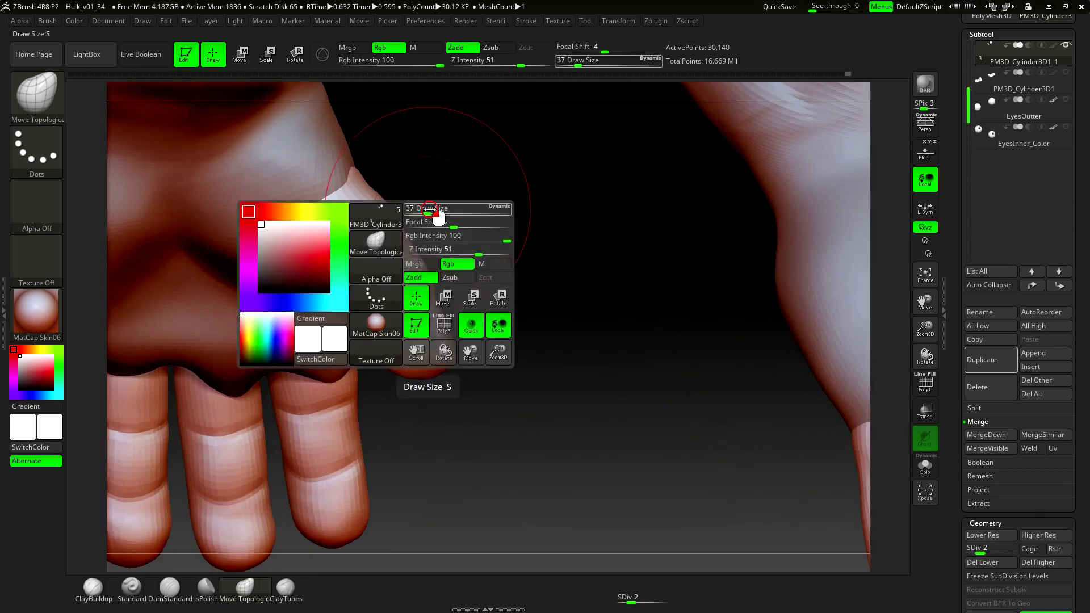
mouse_move(438, 216)
left_mouse_down()
mouse_move(244, 213)
mouse_move(236, 190)
mouse_move(218, 197)
left_mouse_up()
key("space")
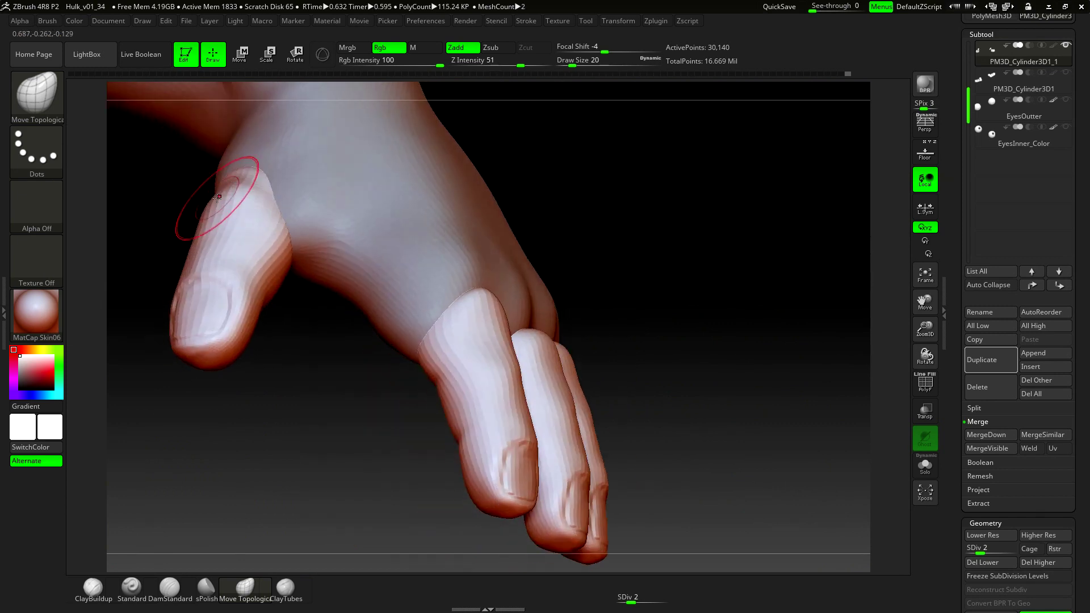
left_click_drag(500, 165, 244, 189)
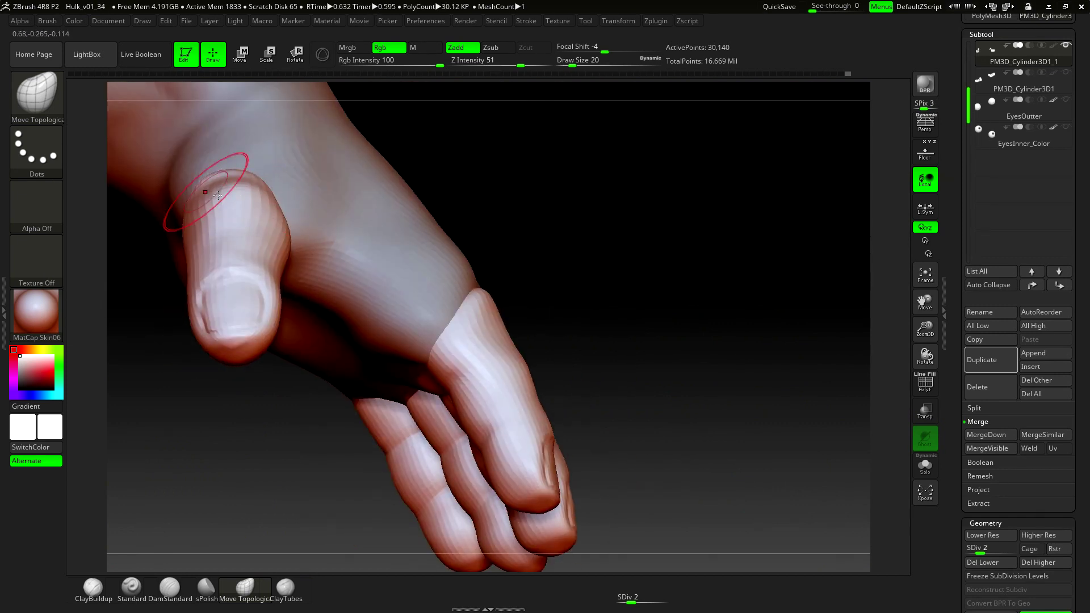
left_click_drag(471, 197, 271, 297)
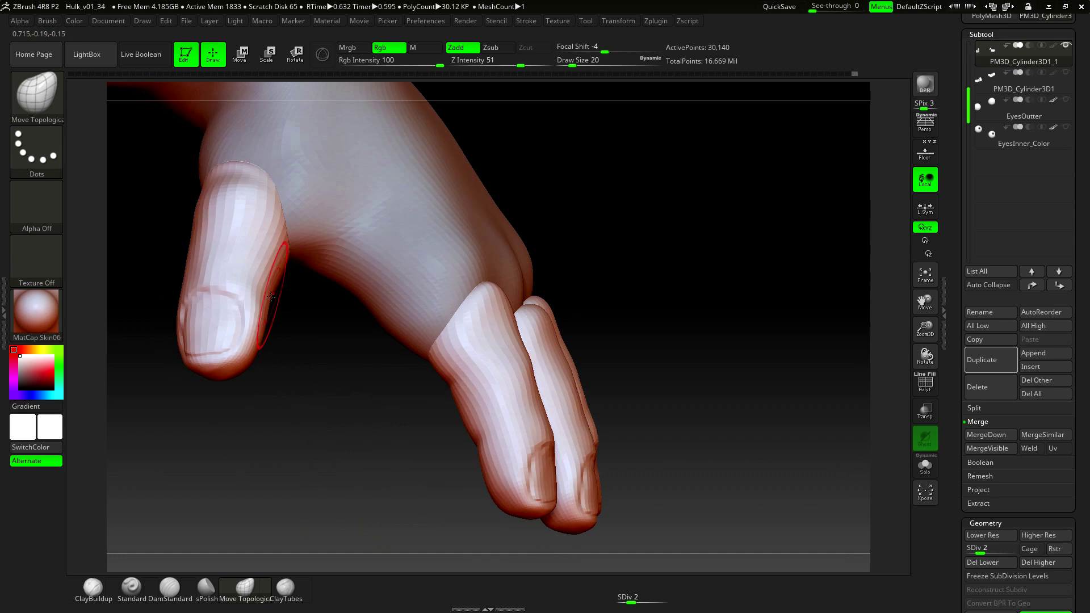
left_click_drag(265, 343, 241, 393)
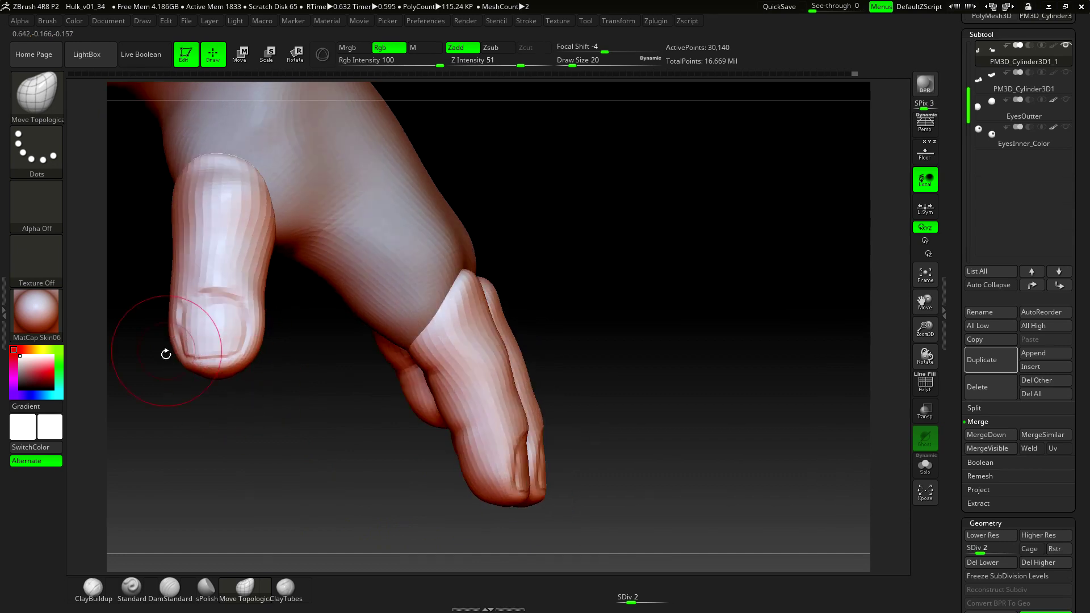
left_click_drag(162, 349, 178, 284)
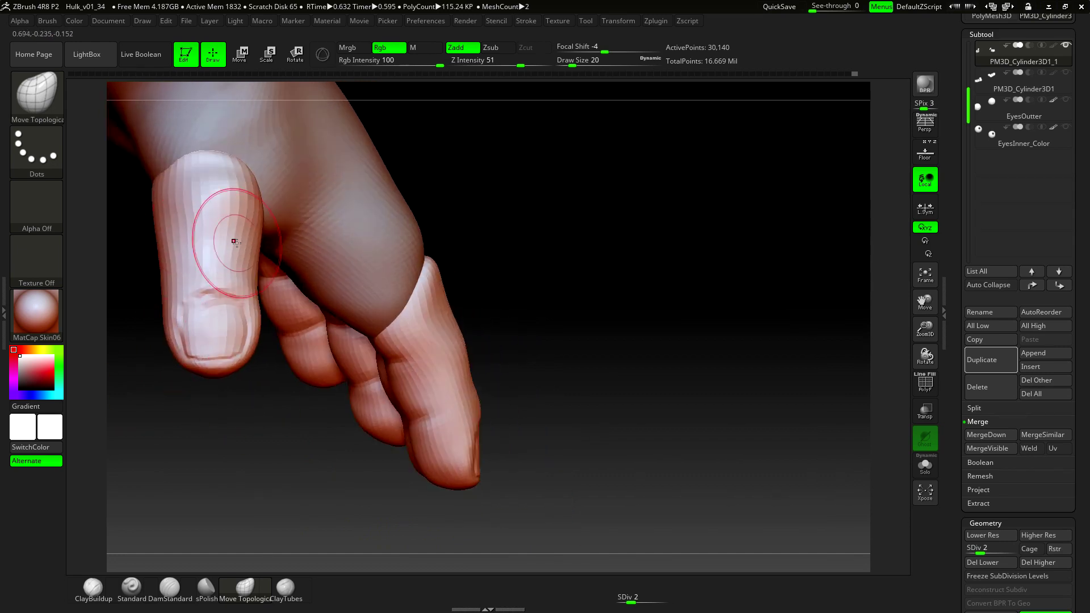
left_click_drag(231, 238, 551, 307)
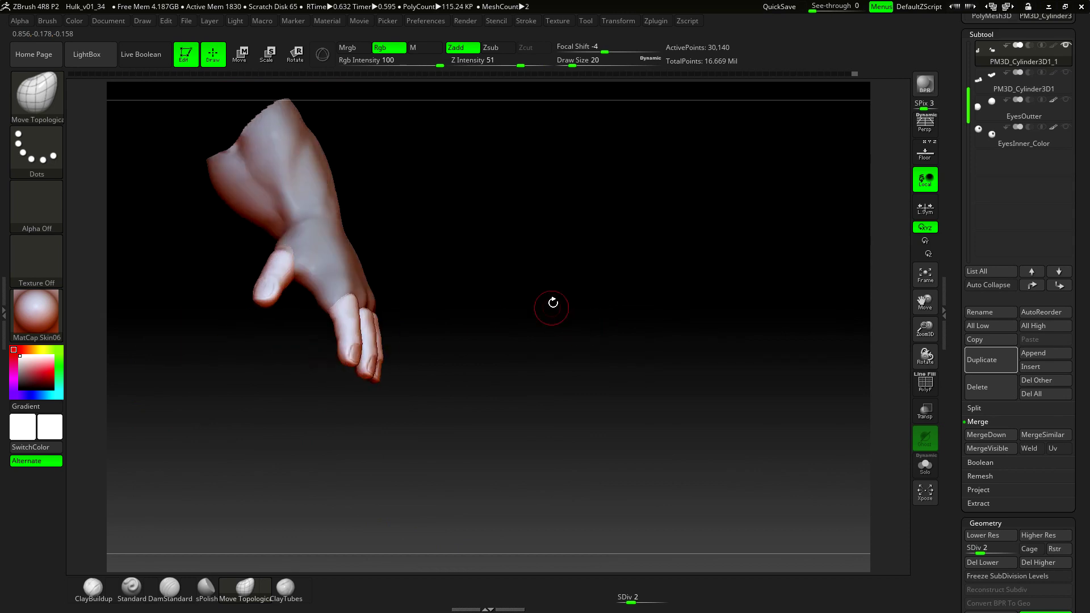